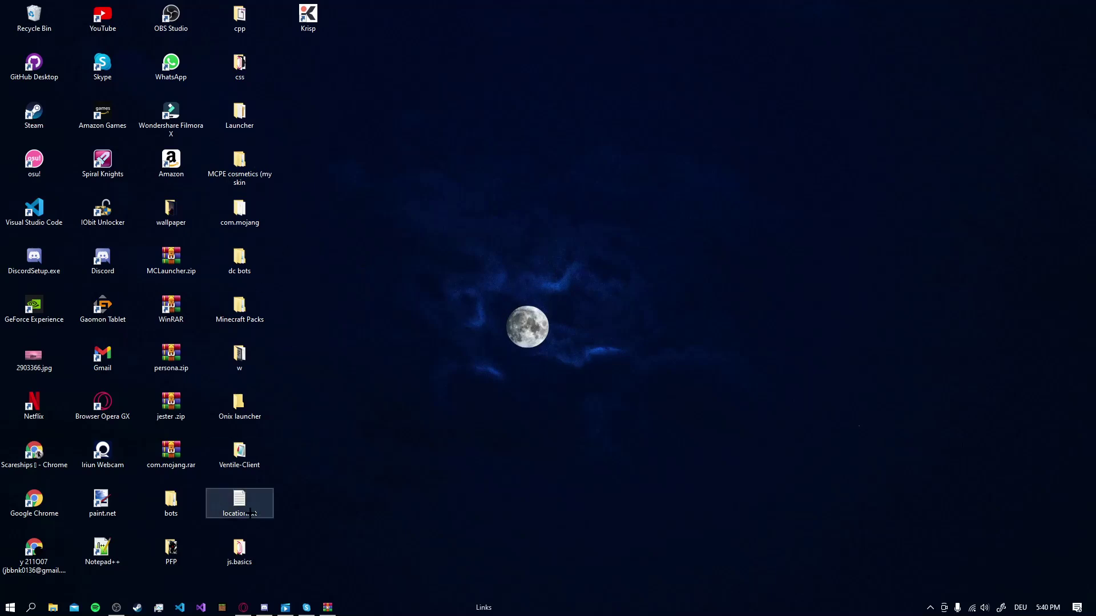
Switch to Discord, and from the Ventile Client server's downloads channel save Ventile-Setup.msi to the Desktop.
click(264, 607)
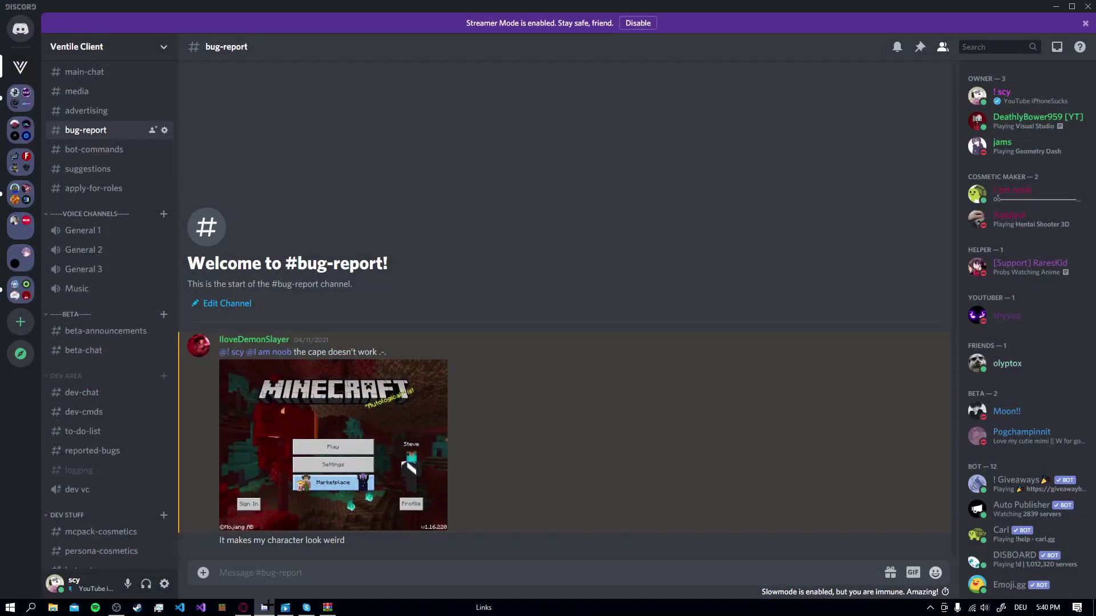
scroll(90, 129, up, 3)
click(91, 126)
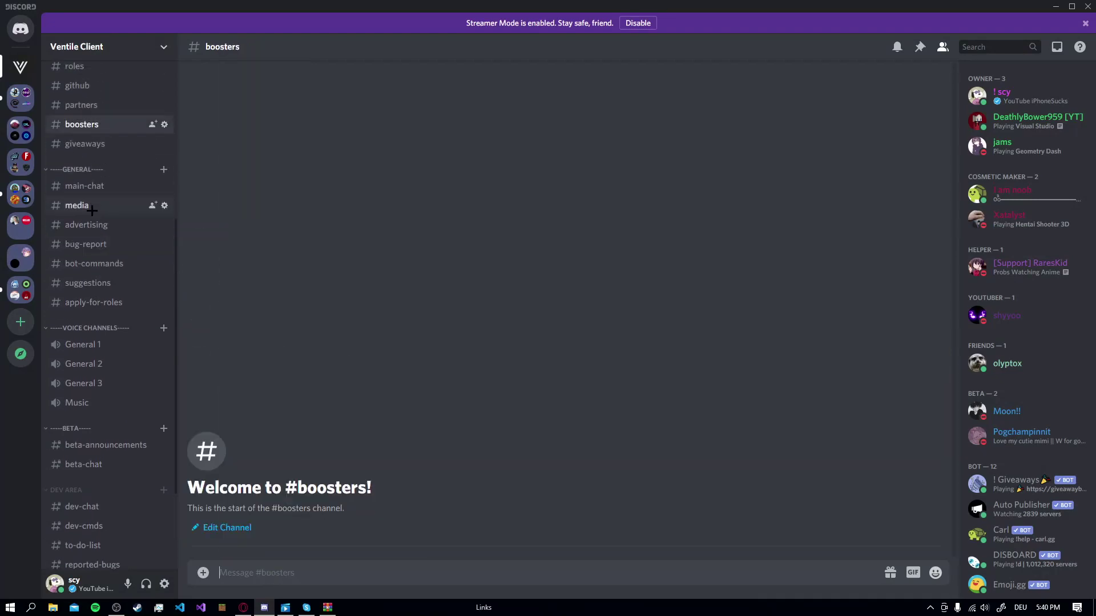
scroll(110, 229, up, 5)
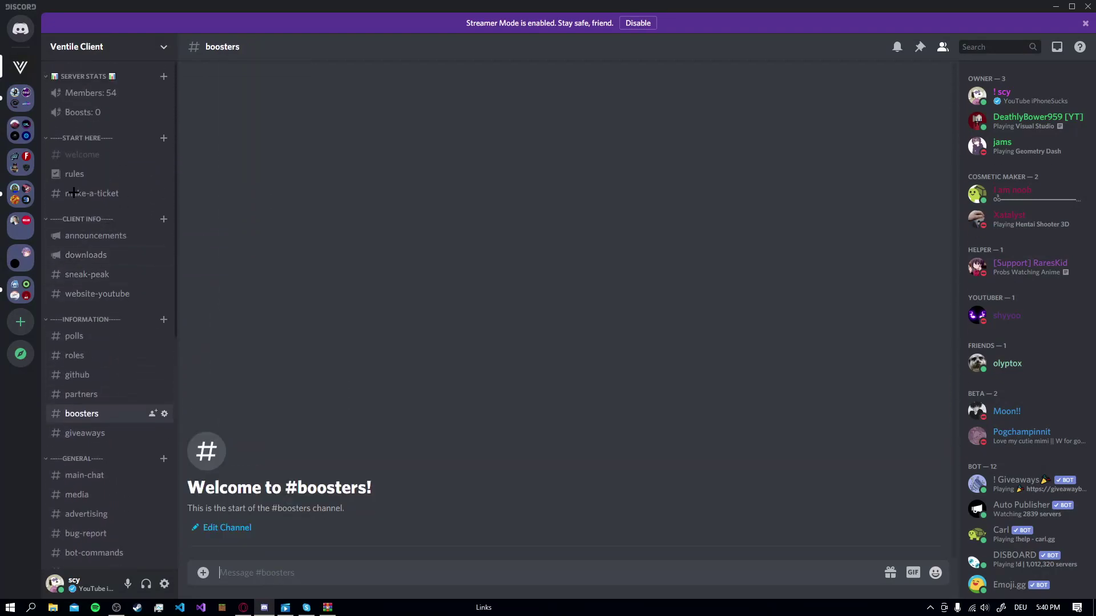
click(86, 255)
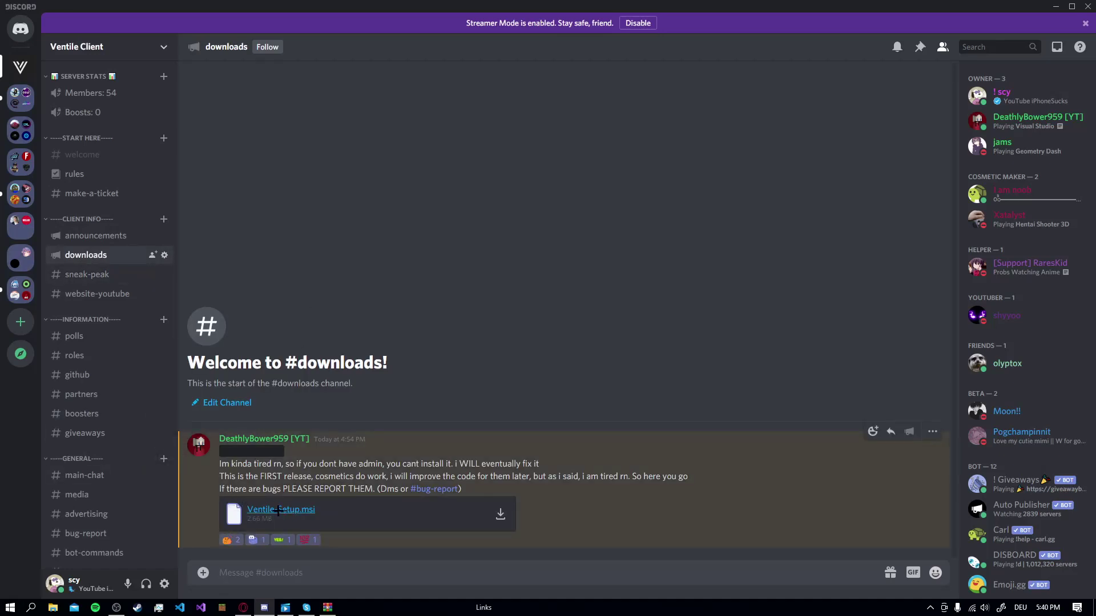
click(274, 507)
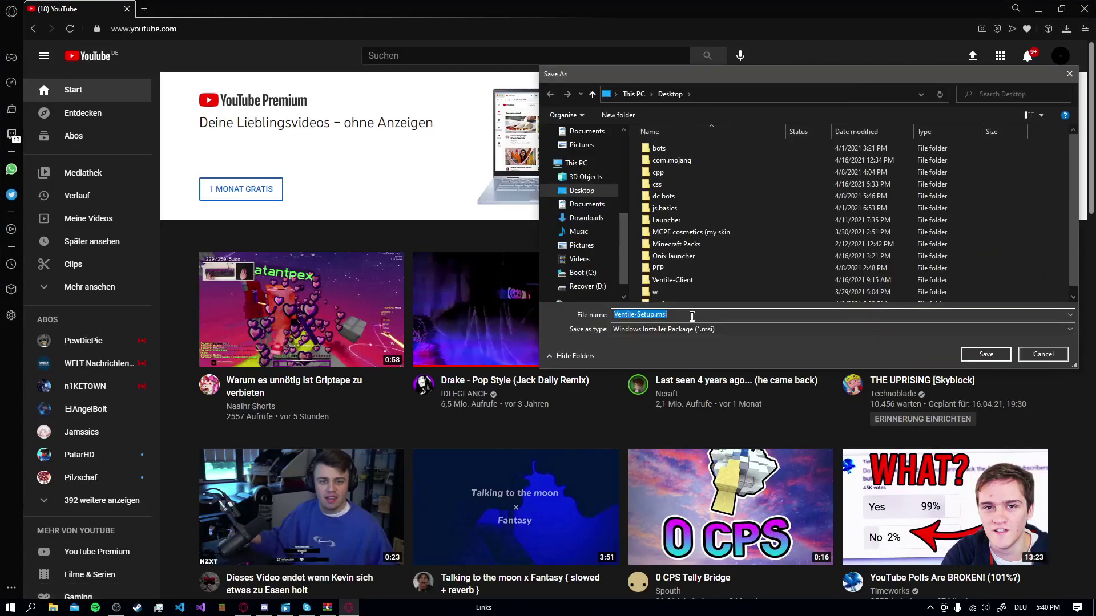
click(985, 354)
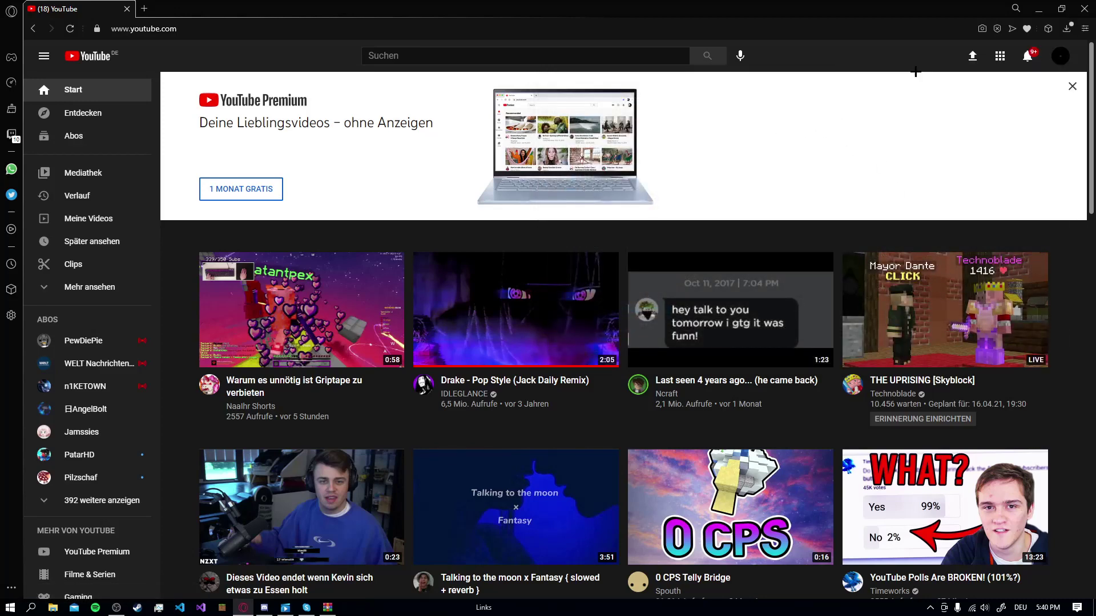
Run the downloaded Ventile-Setup.msi despite the SmartScreen block and complete the setup wizard with its default options.
click(441, 221)
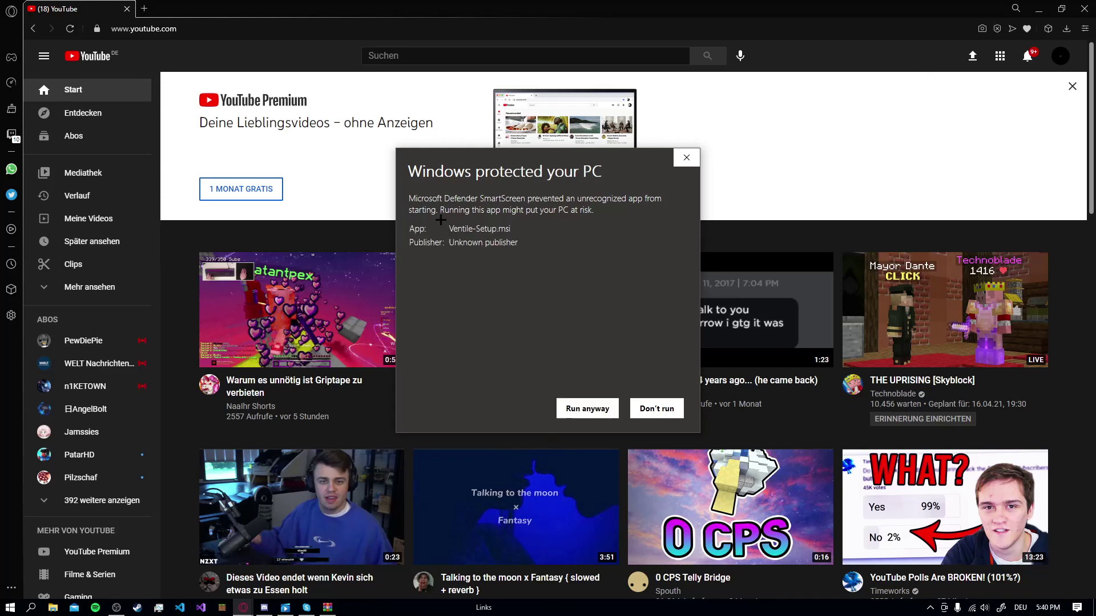
click(585, 419)
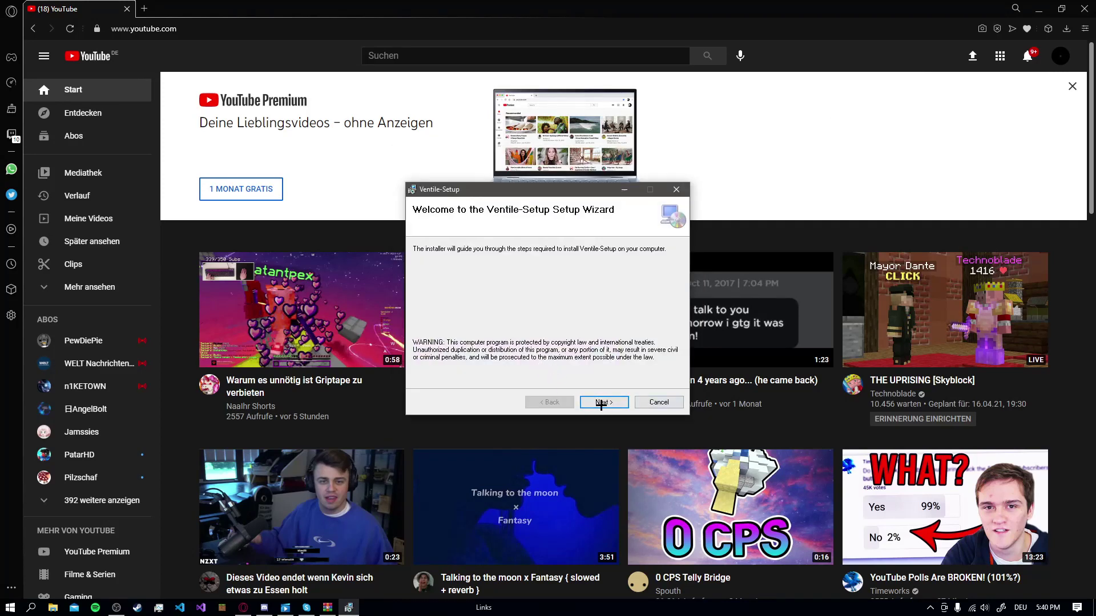
click(601, 403)
click(596, 402)
click(601, 403)
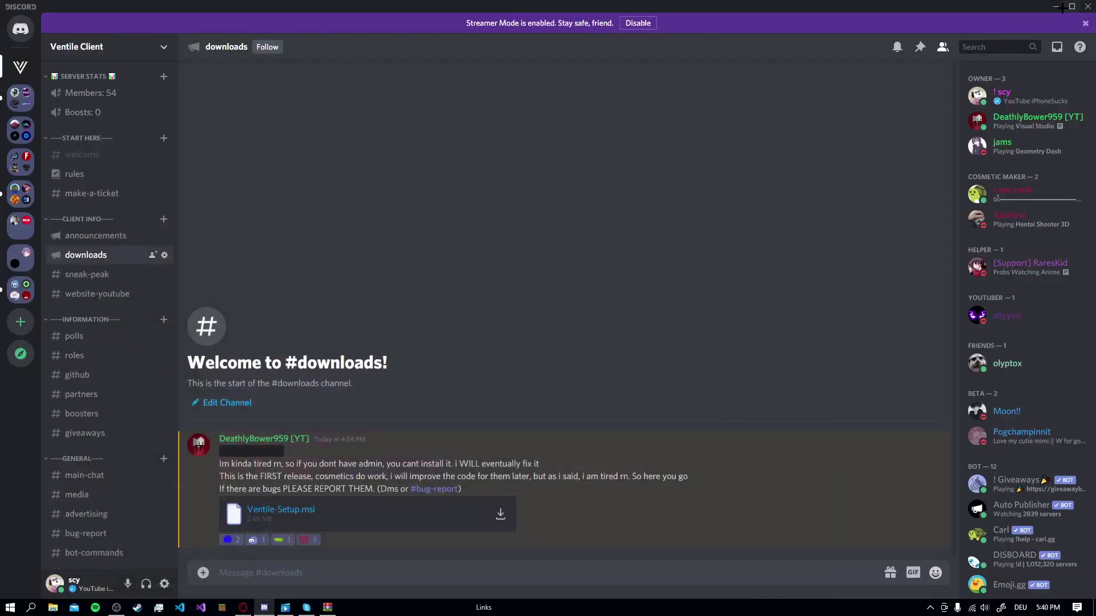
Open Ventile Client from its desktop shortcut and launch Minecraft with it.
click(1065, 7)
drag(853, 59, 696, 172)
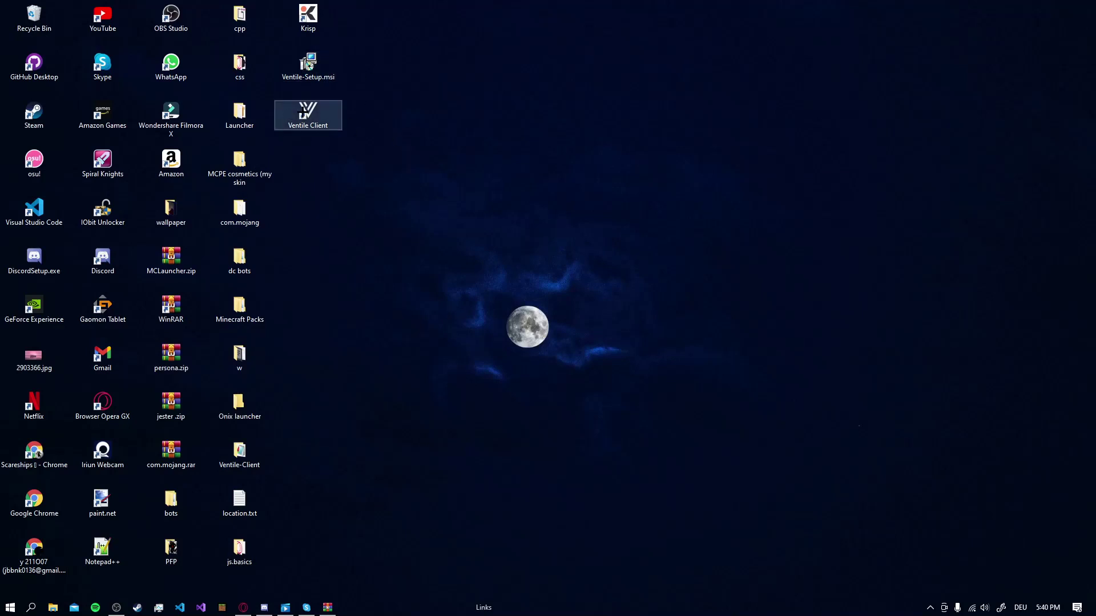
click(303, 112)
double_click(303, 112)
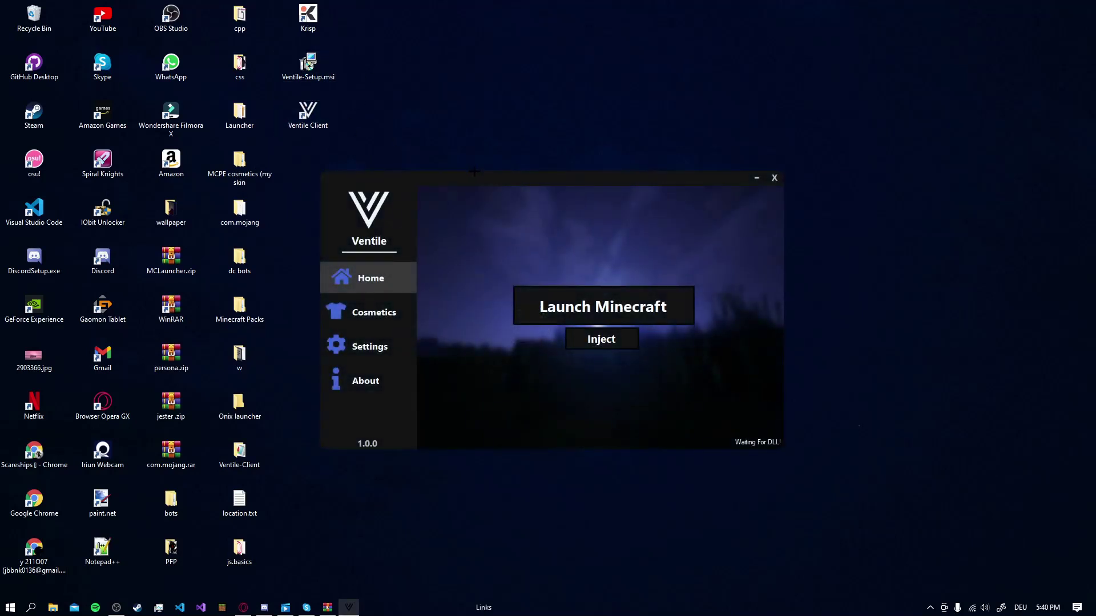
drag(457, 174, 555, 113)
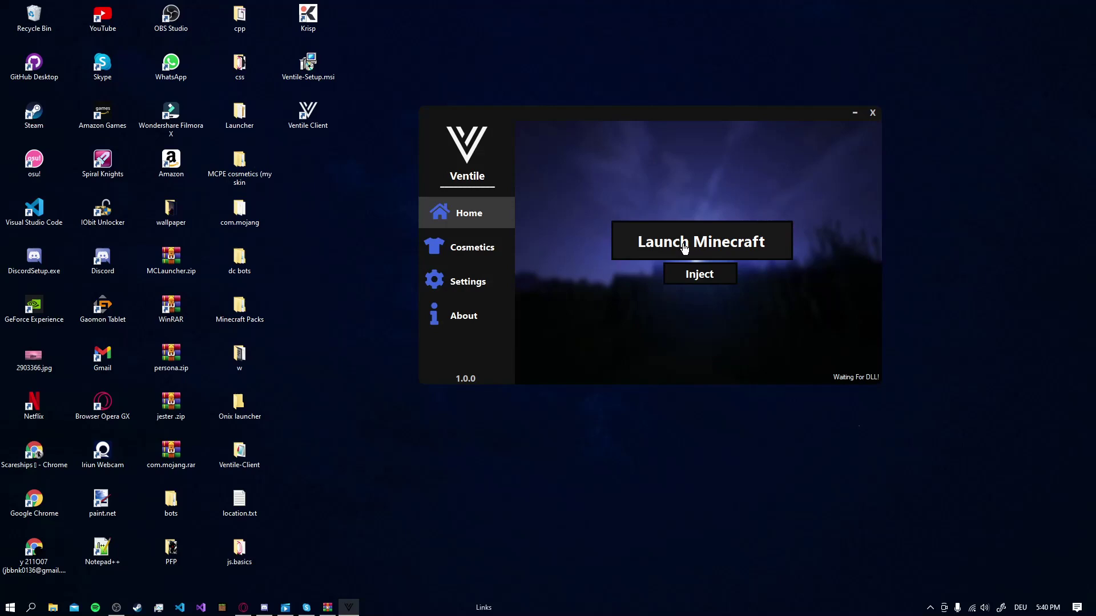
click(651, 241)
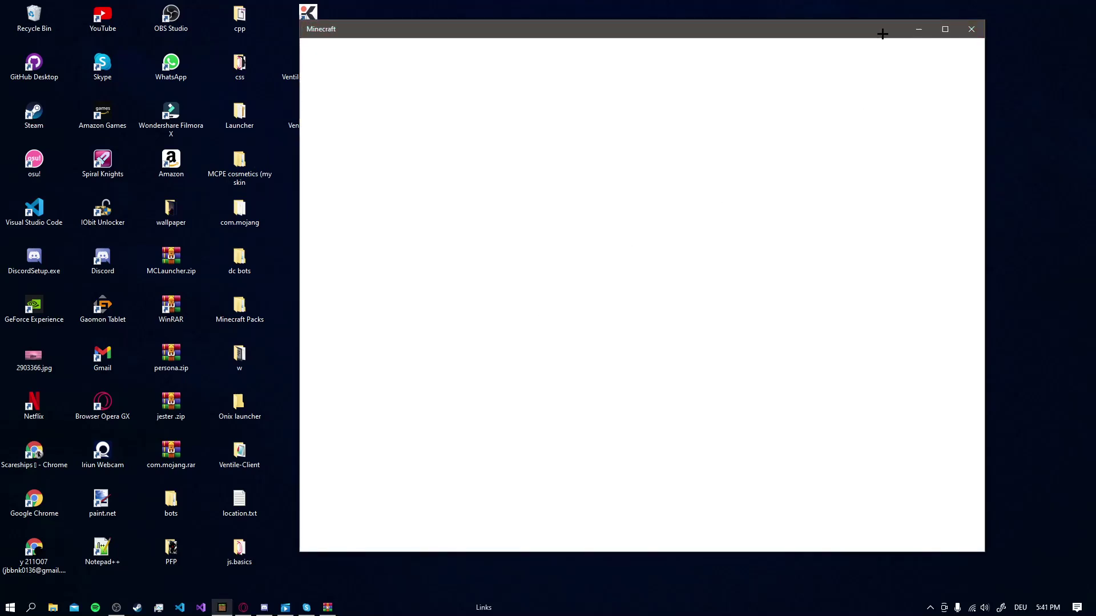
Find Ventile Client through Windows search, open it again and move its window clear of the Minecraft main menu.
click(29, 608)
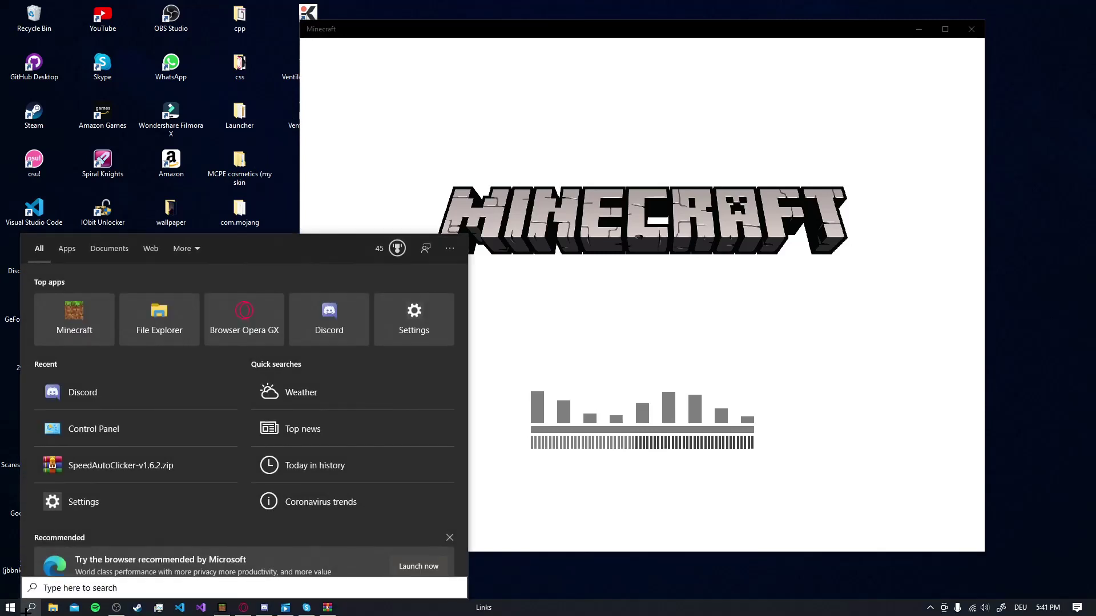
text(ve)
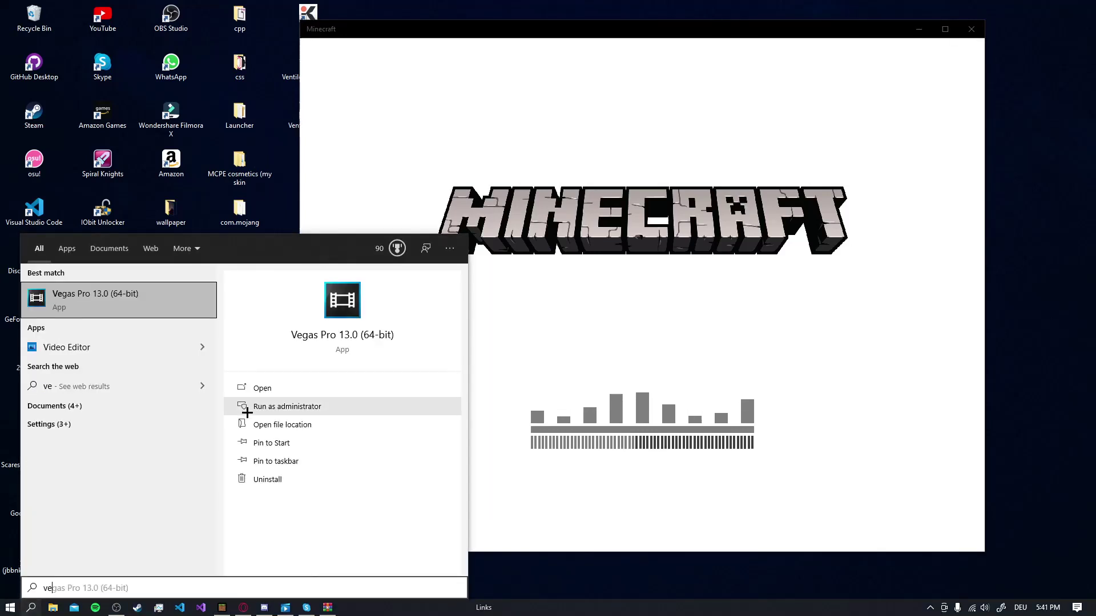
text(nti)
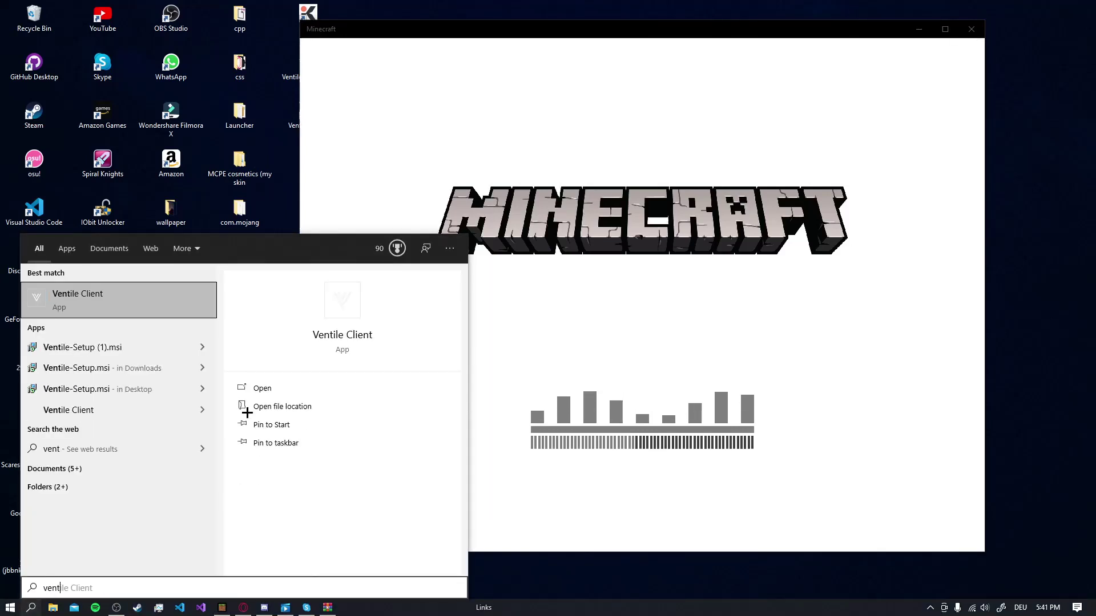
key(Return)
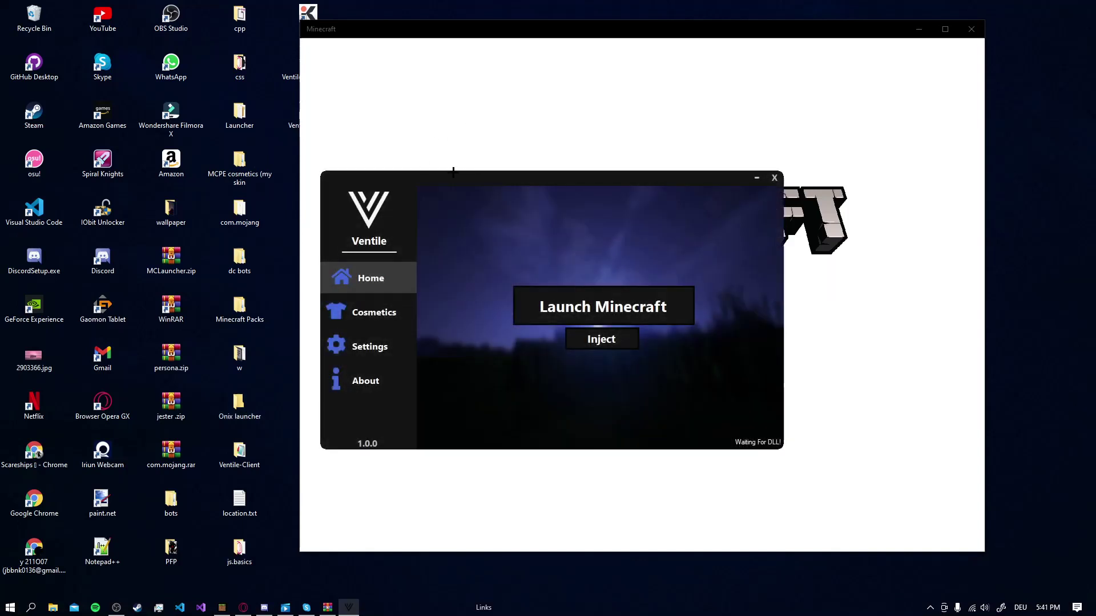
drag(469, 177, 176, 117)
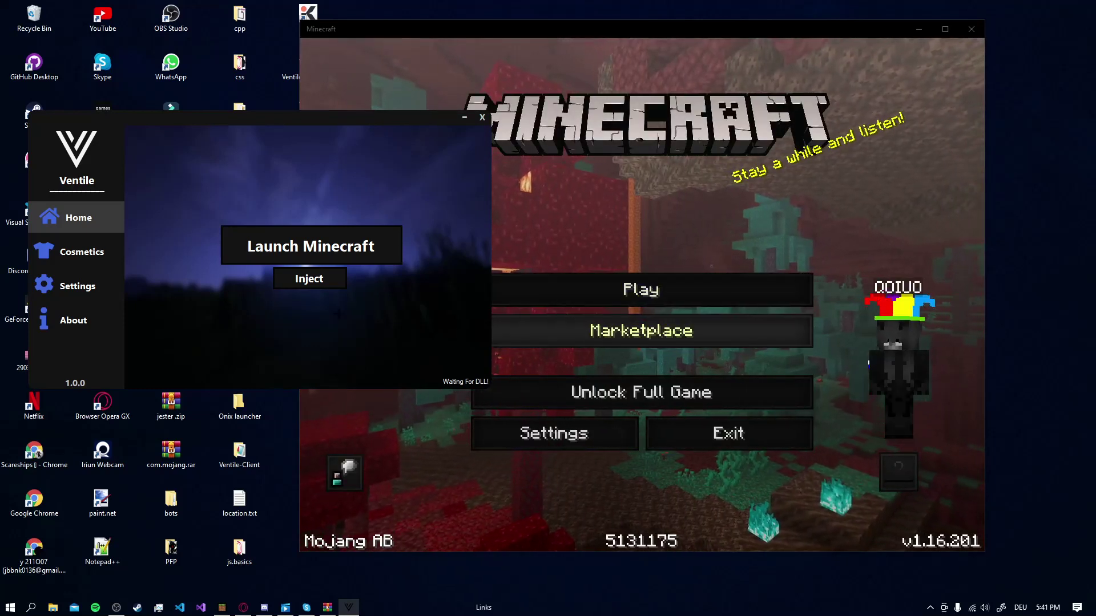
Enable the Custom DLL option in the launcher's settings and return to its home page.
click(83, 304)
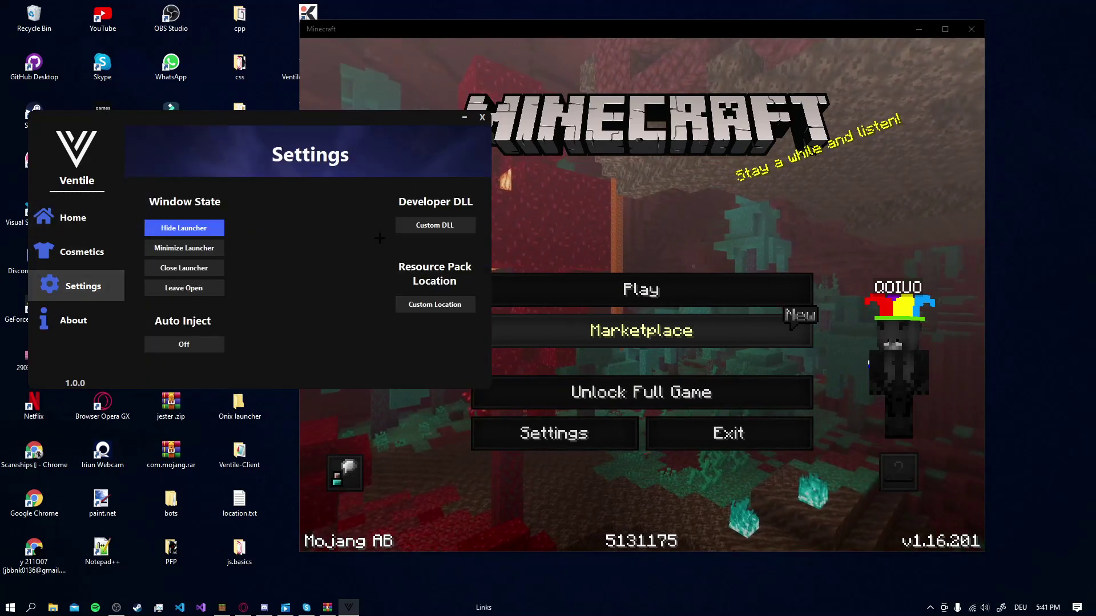
click(436, 224)
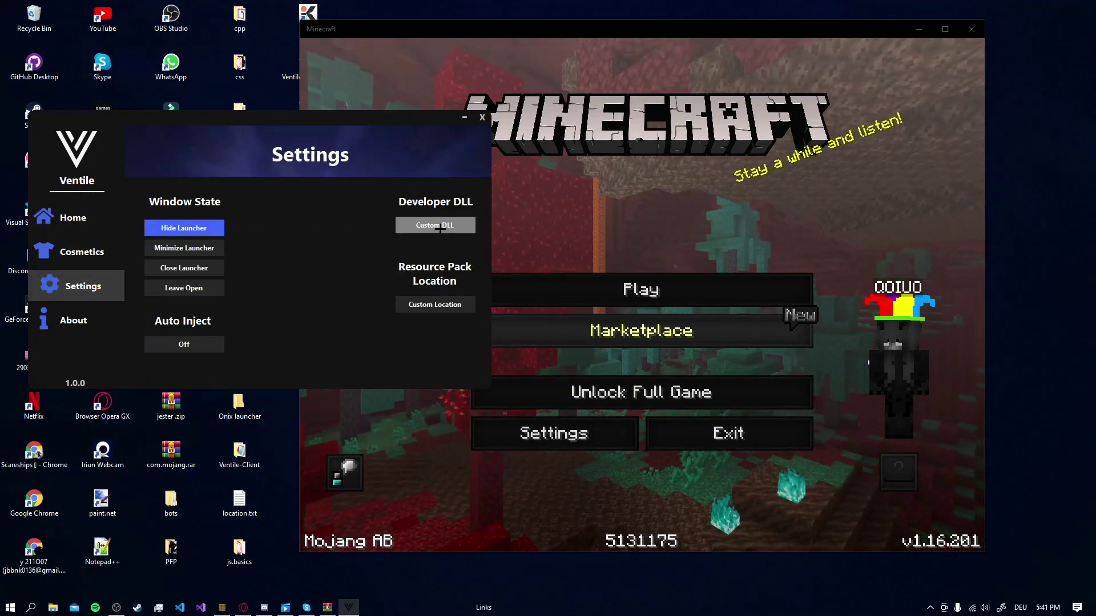
click(80, 227)
Select the Onix client DLL from the Downloads folder and inject it into Minecraft.
click(274, 278)
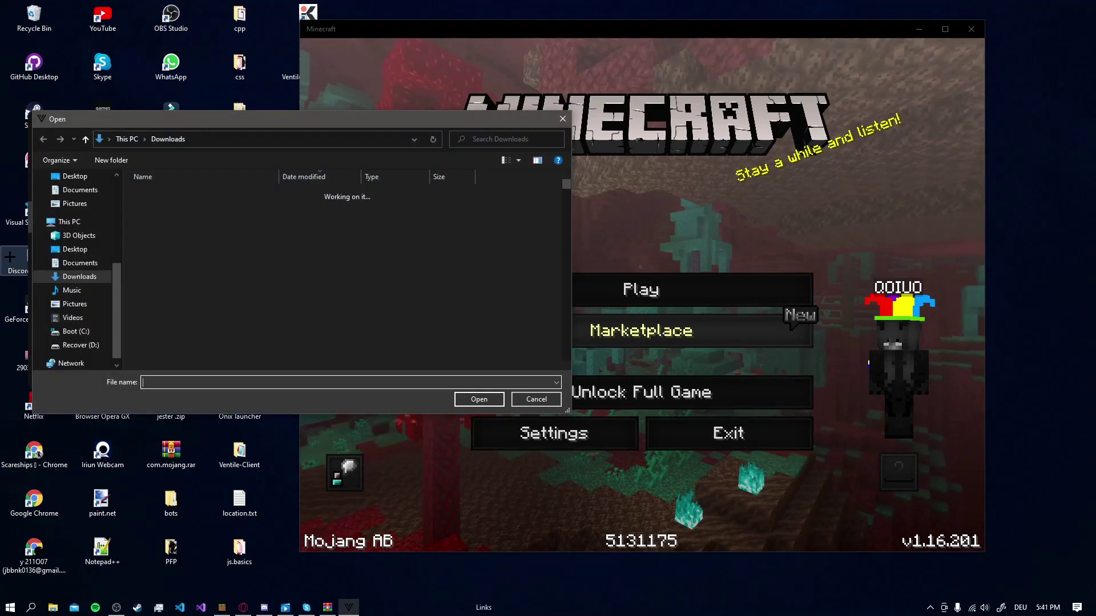
scroll(229, 296, down, 5)
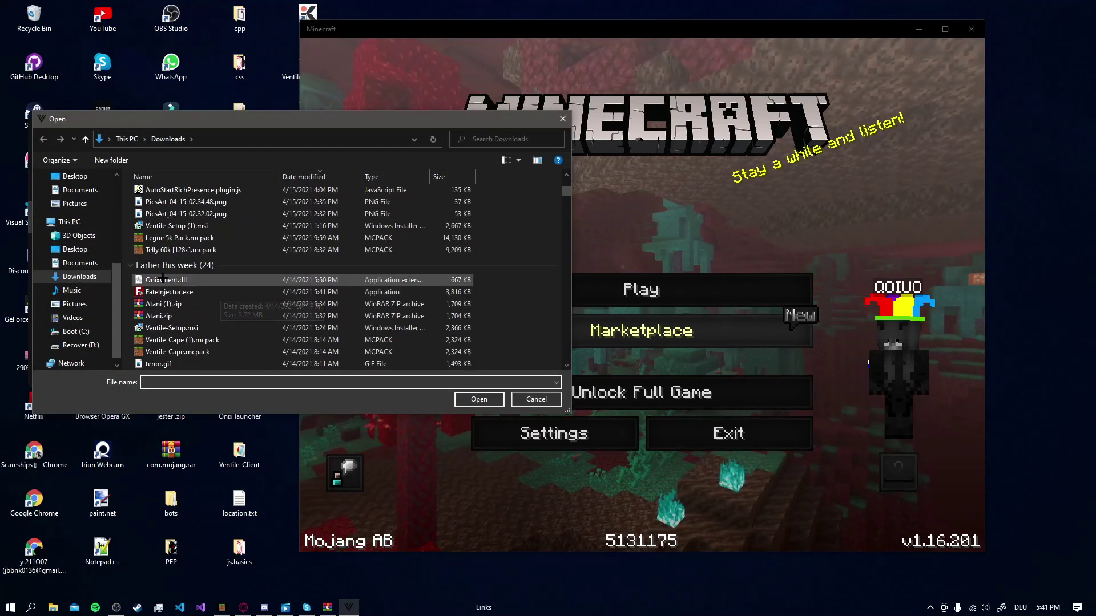
click(188, 280)
click(480, 399)
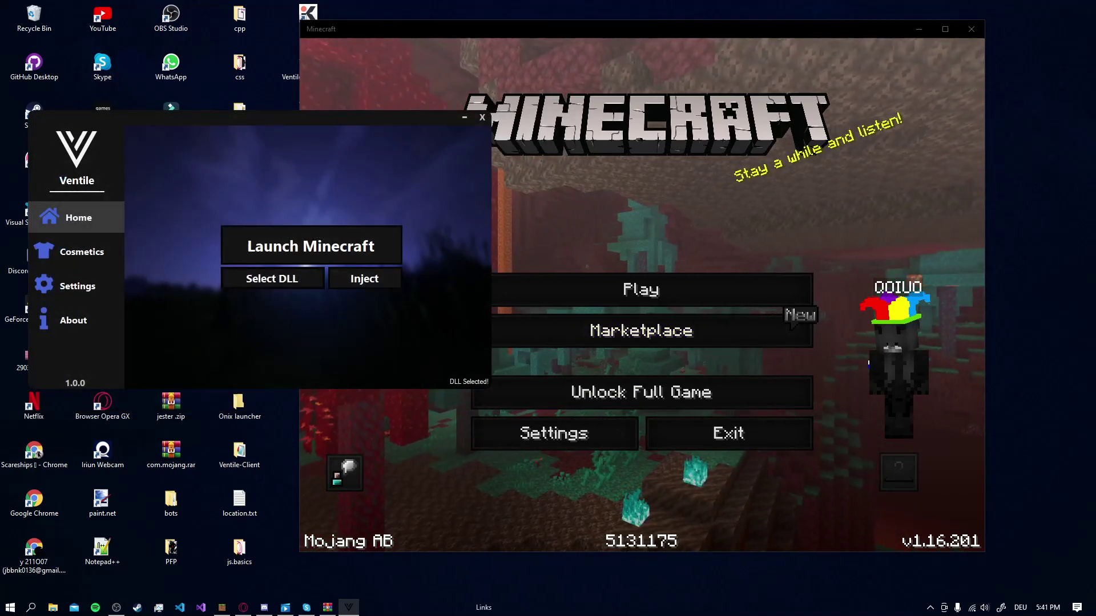
click(368, 283)
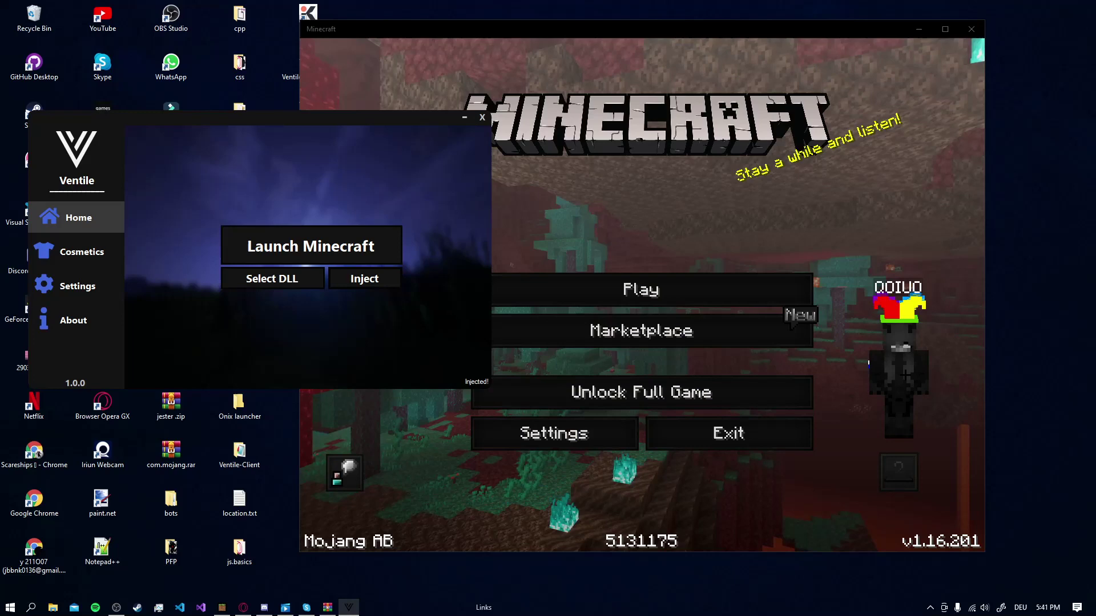
Choose the Dark Blue Sky cape in the launcher's cosmetics and relaunch Minecraft after closing the running game.
click(867, 365)
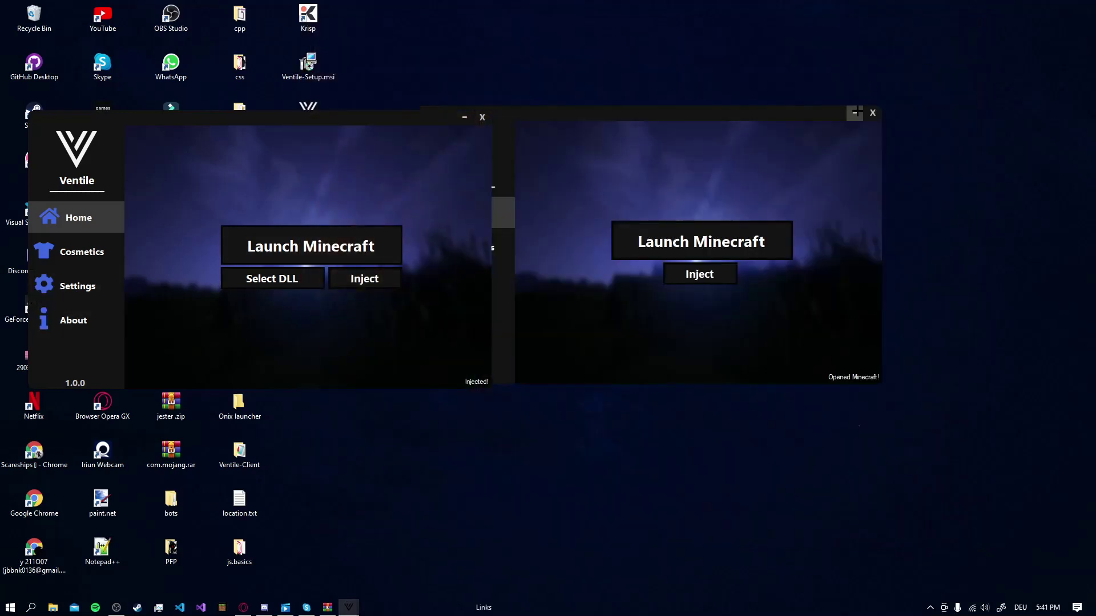
click(59, 262)
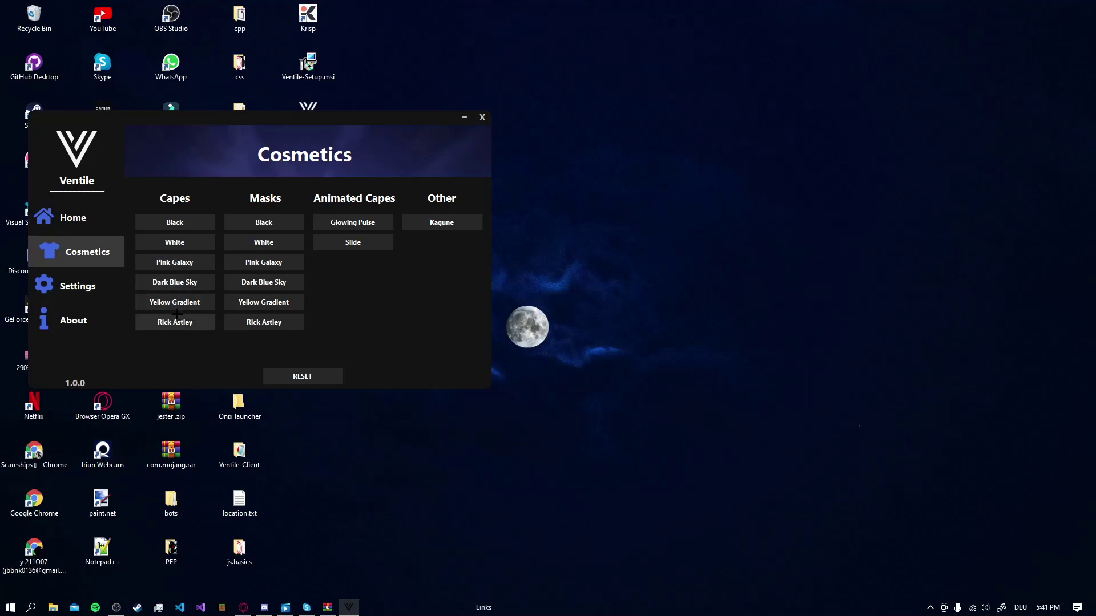
click(177, 281)
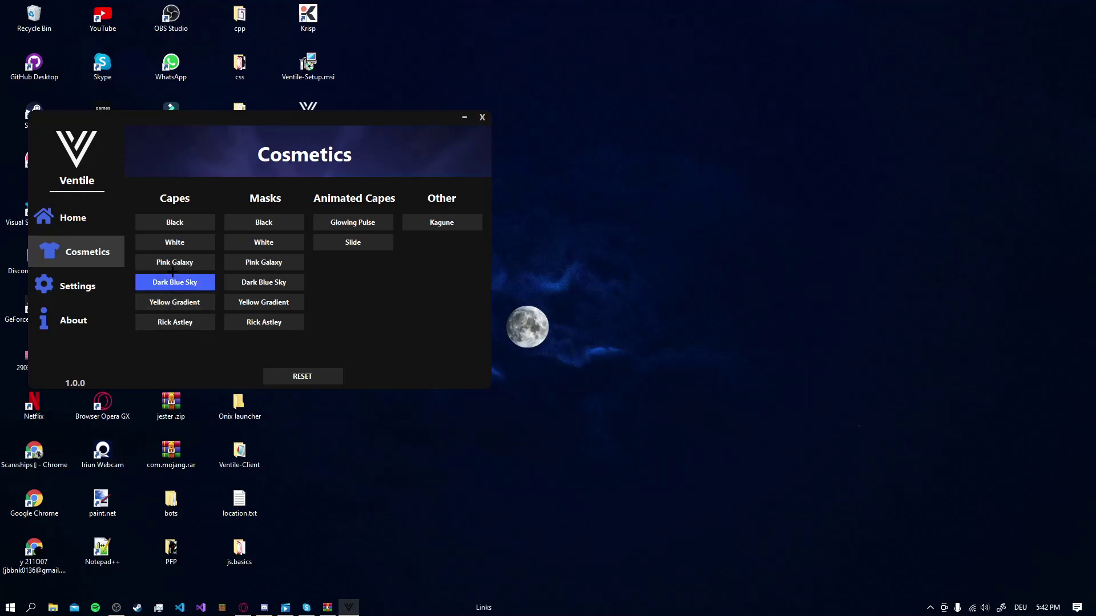
click(67, 225)
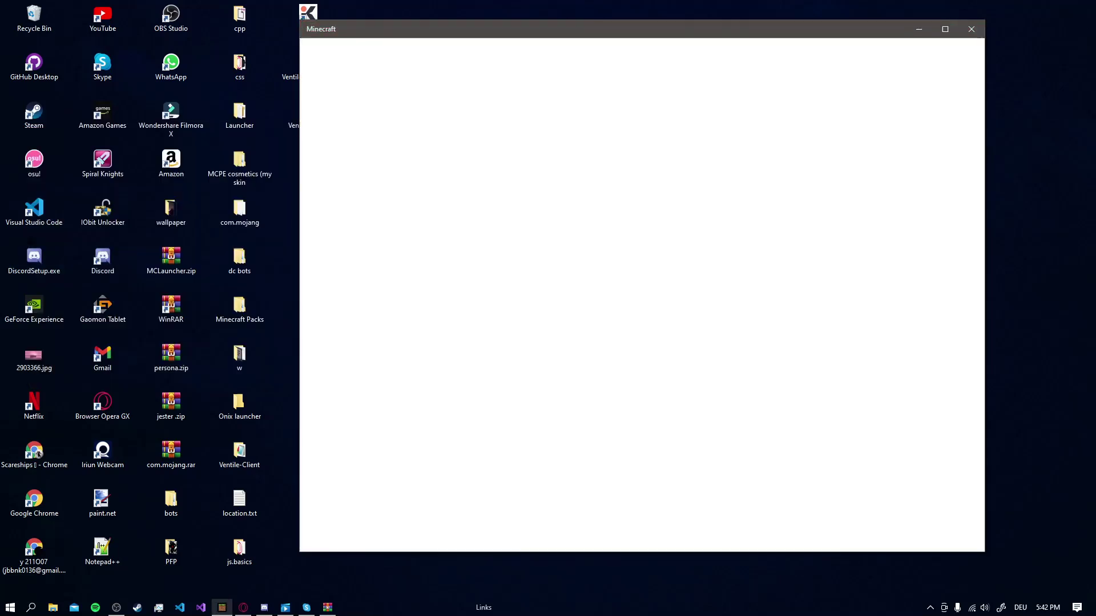
mouse_move(548, 28)
mouse_down()
mouse_move(380, 134)
mouse_move(539, 84)
mouse_move(573, 22)
mouse_move(548, 31)
mouse_up()
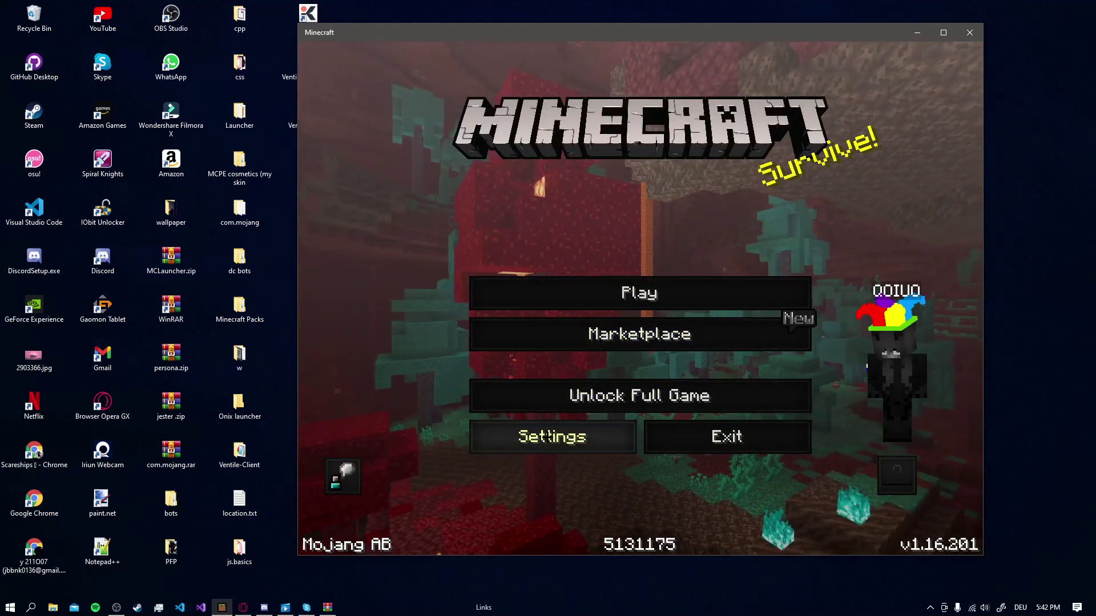
Activate the Pink Galaxy Ventile pack from My Packs in Minecraft's global resources.
click(551, 437)
scroll(427, 464, down, 3)
click(427, 464)
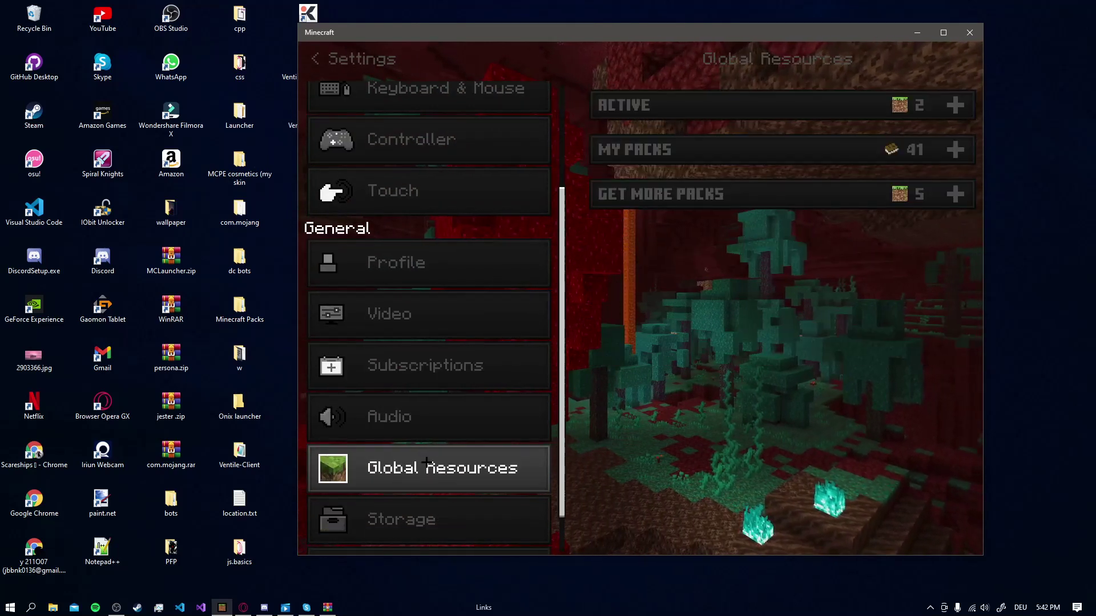
click(624, 153)
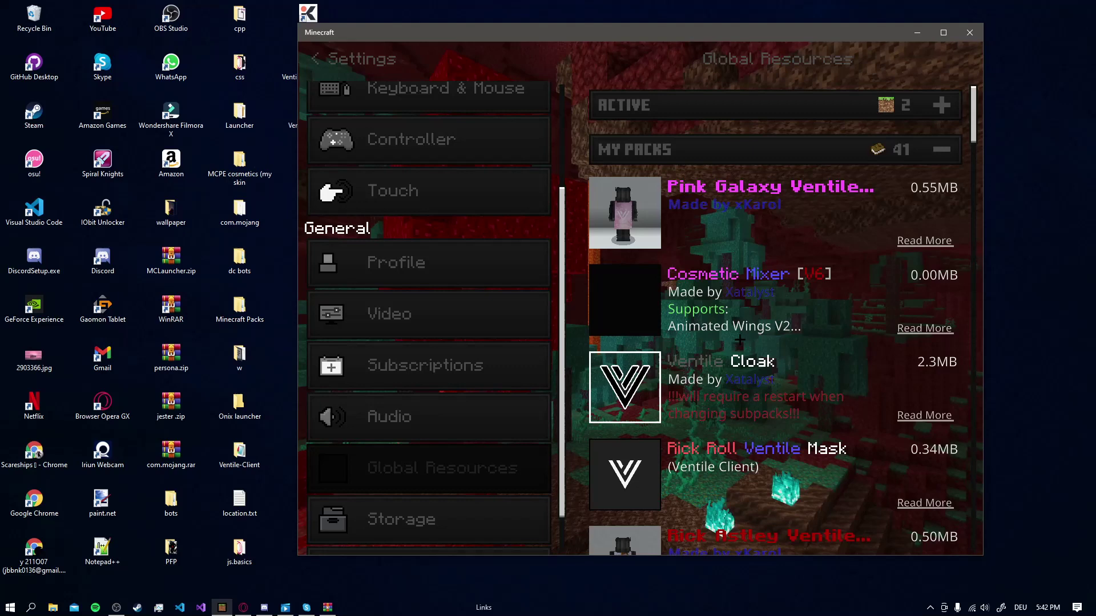
click(756, 204)
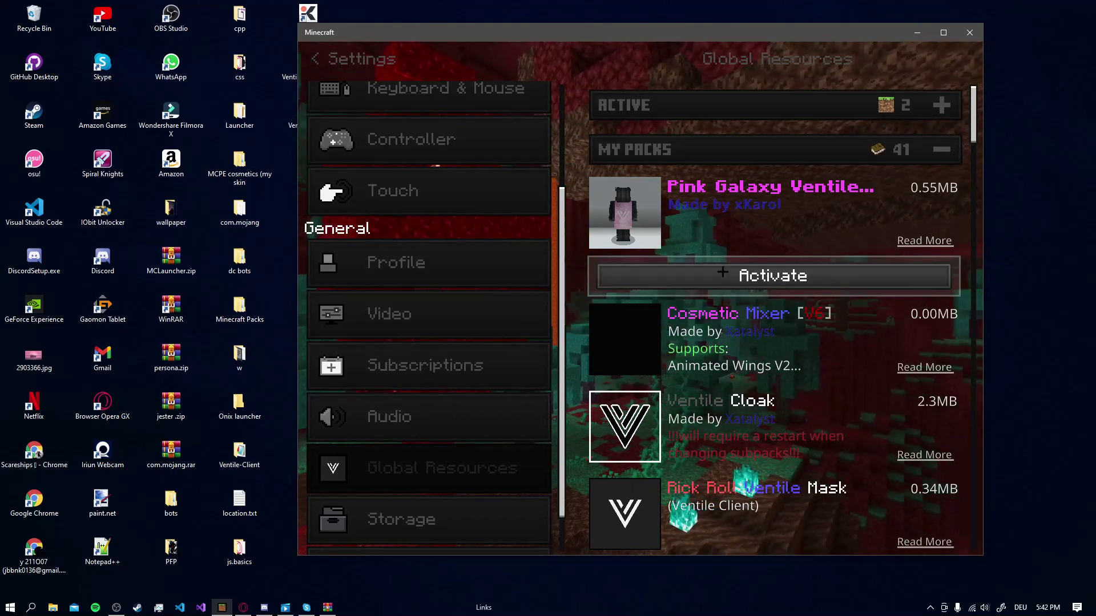
click(942, 269)
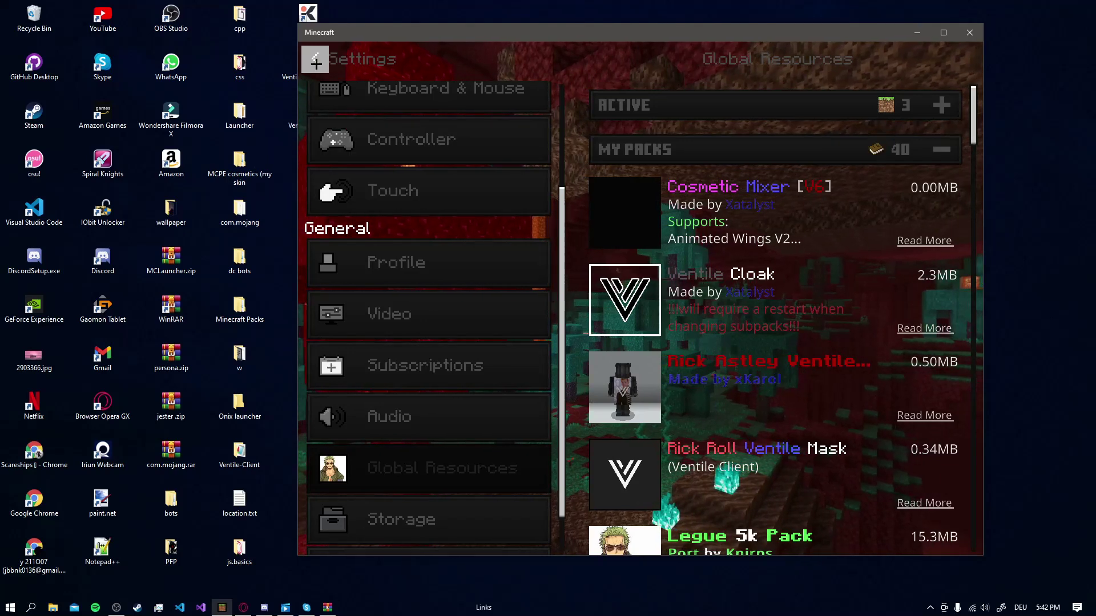
Leave the settings and open the character's classic skins to view the cape from behind.
click(315, 59)
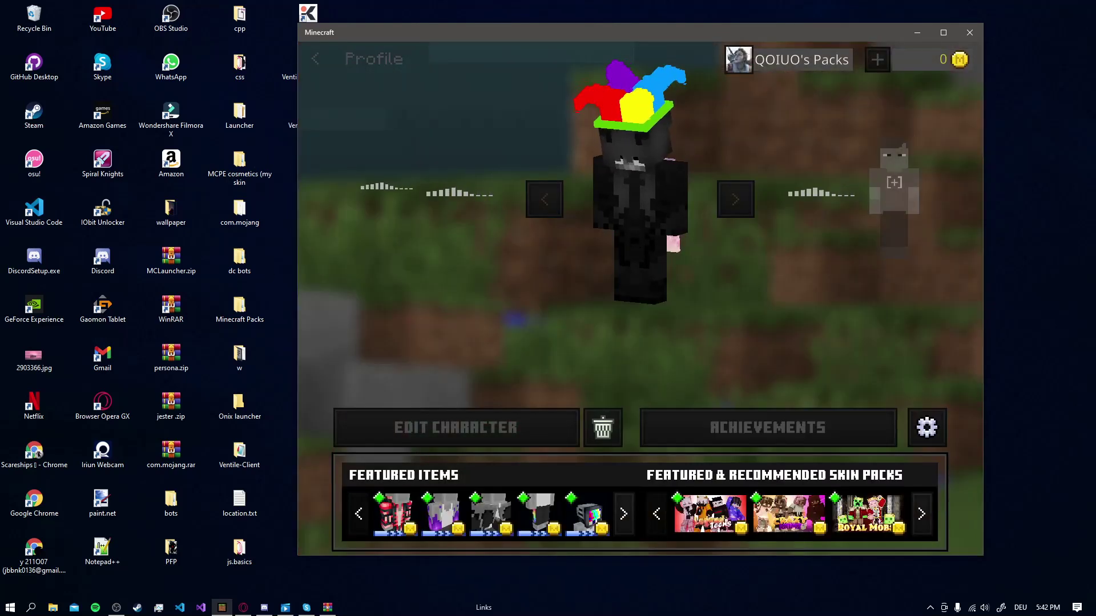
click(631, 234)
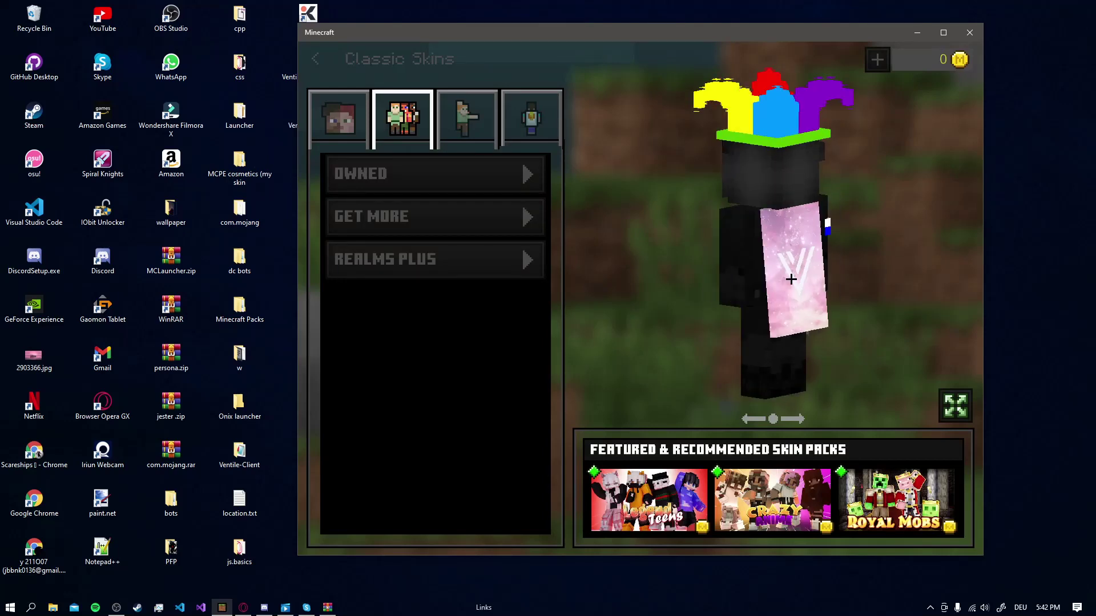
Close Minecraft and reset the selected cosmetics in the Ventile launcher.
click(970, 32)
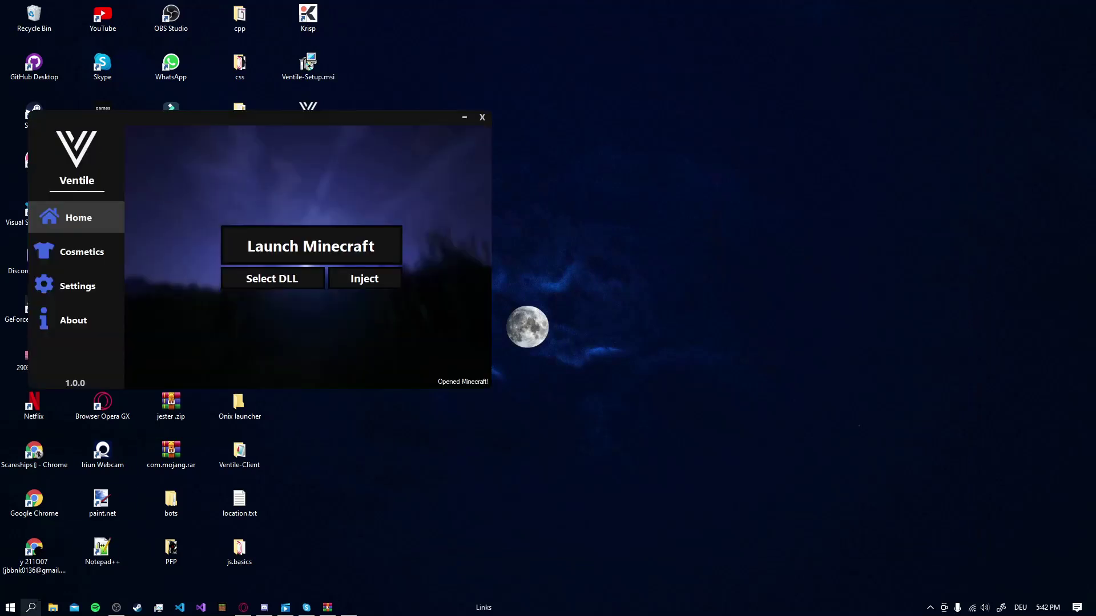
drag(295, 114, 642, 67)
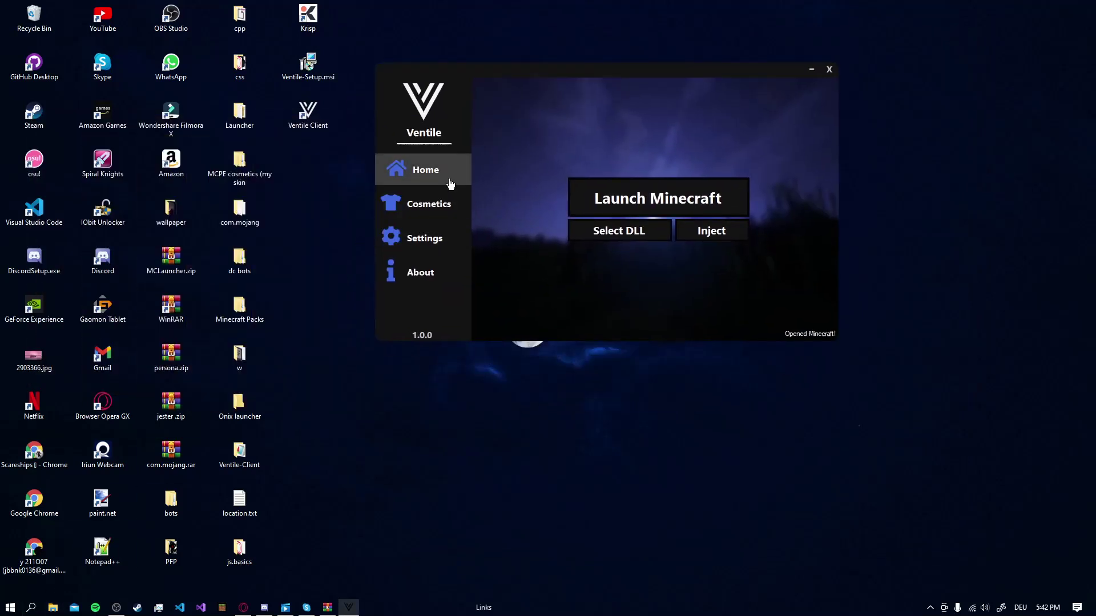
click(427, 203)
click(639, 330)
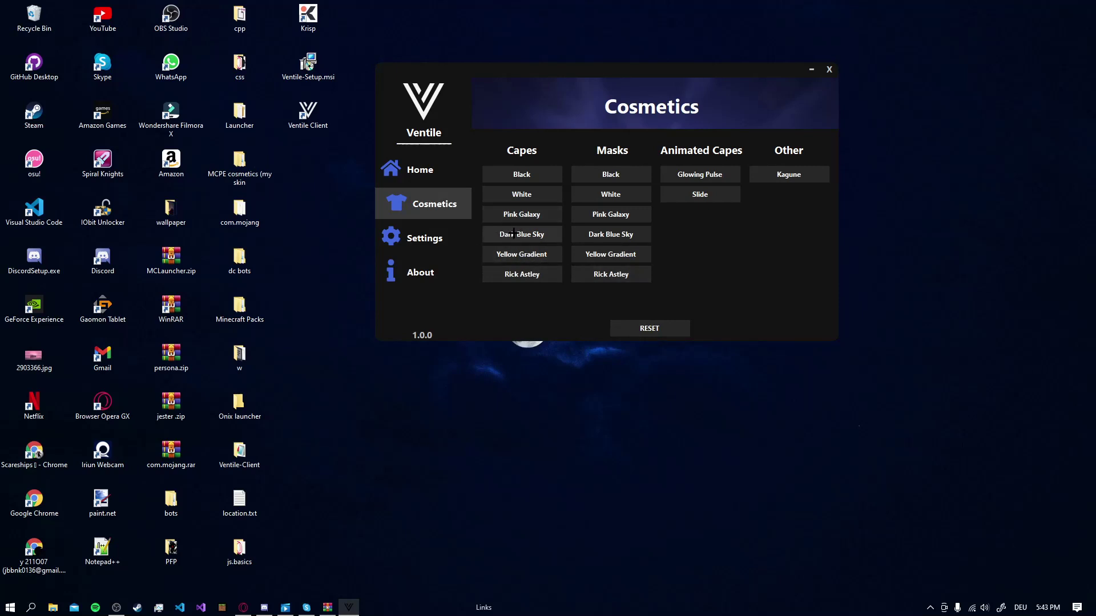
Select the Dark Blue Sky cape, Dark Blue Sky mask and Glowing Pulse animated cape, and return to the launcher's home page.
click(514, 233)
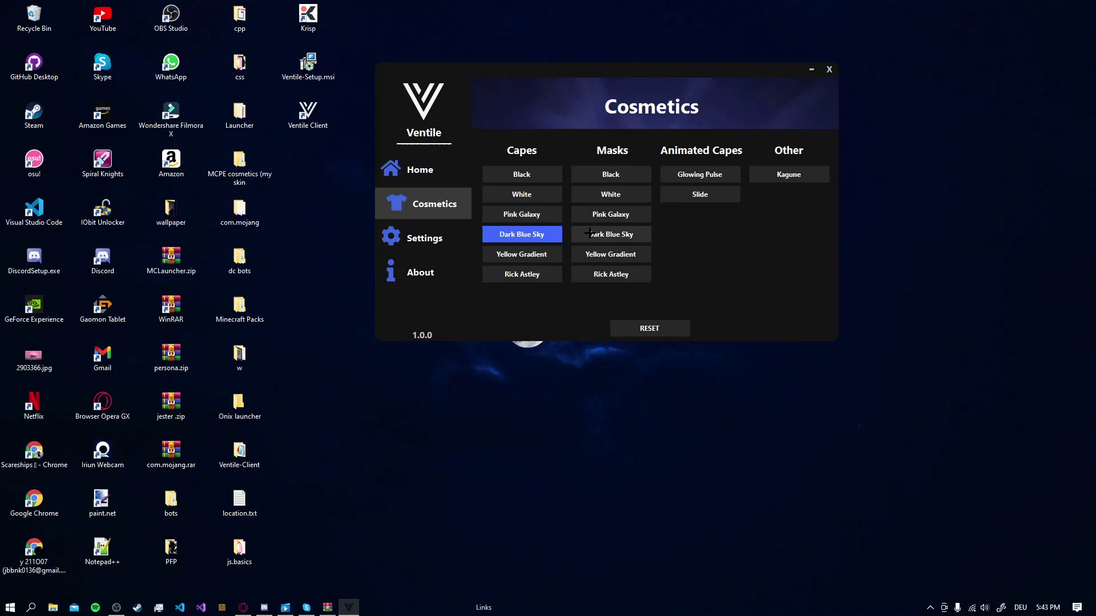
click(608, 230)
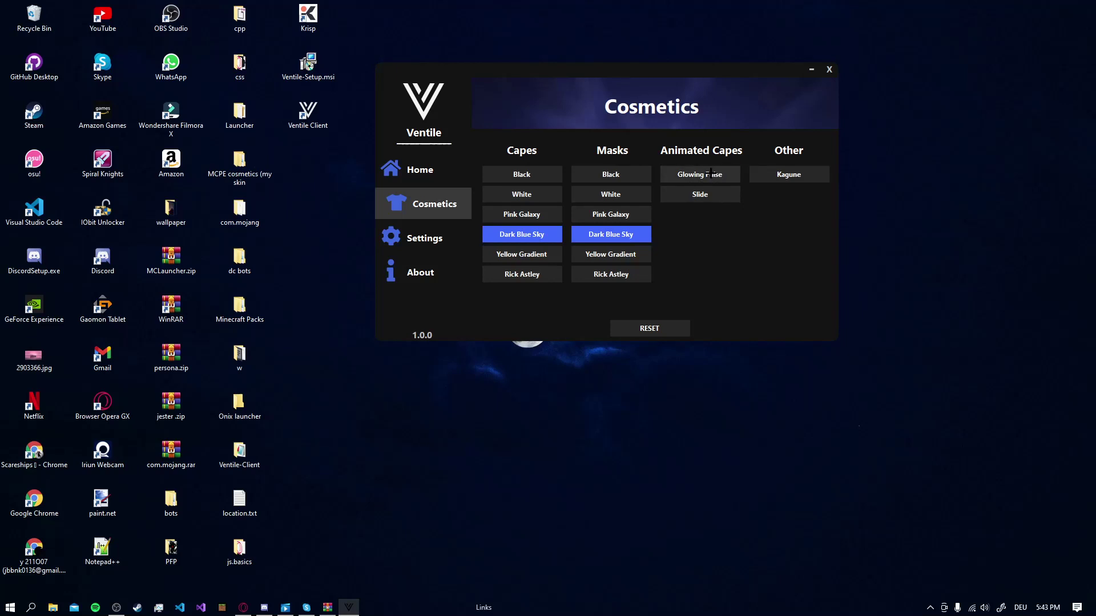
click(711, 173)
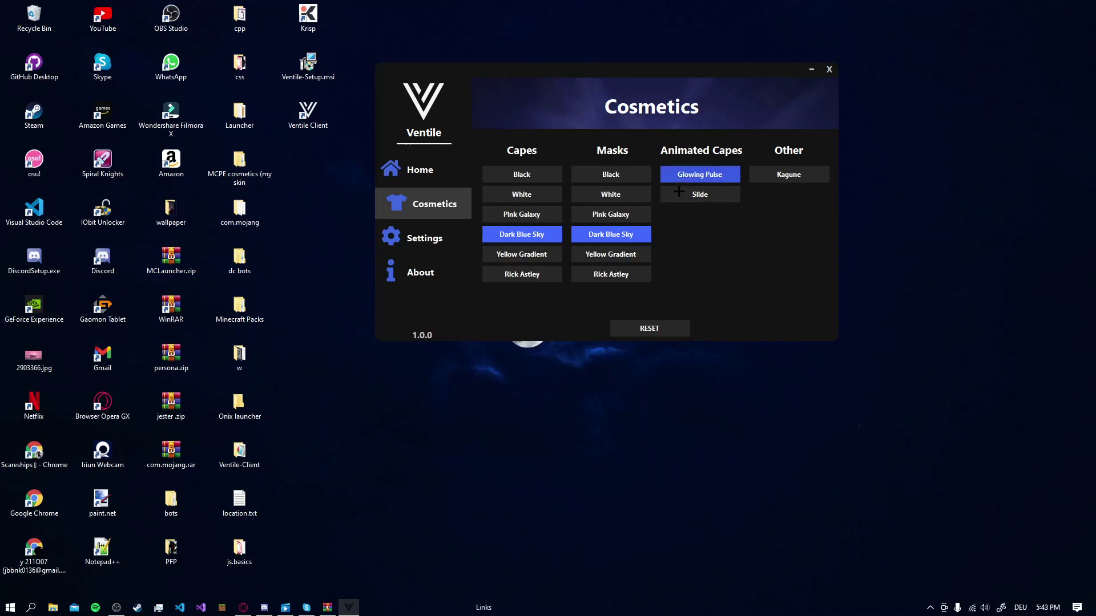
click(409, 172)
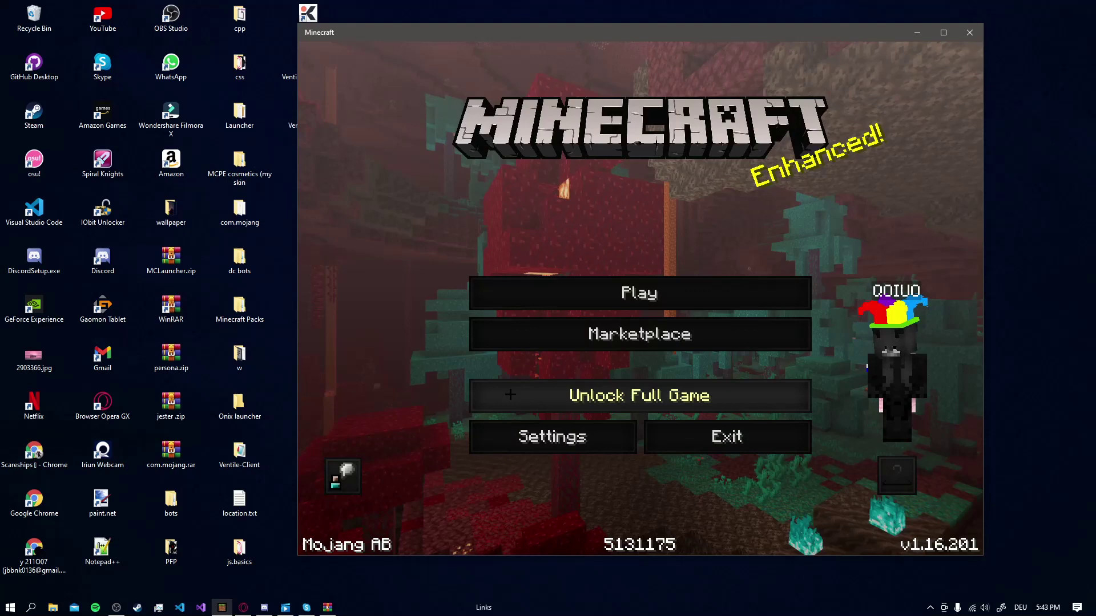
Open Minecraft's global resources settings and expand both the My Packs and Active lists.
click(563, 438)
scroll(428, 343, down, 3)
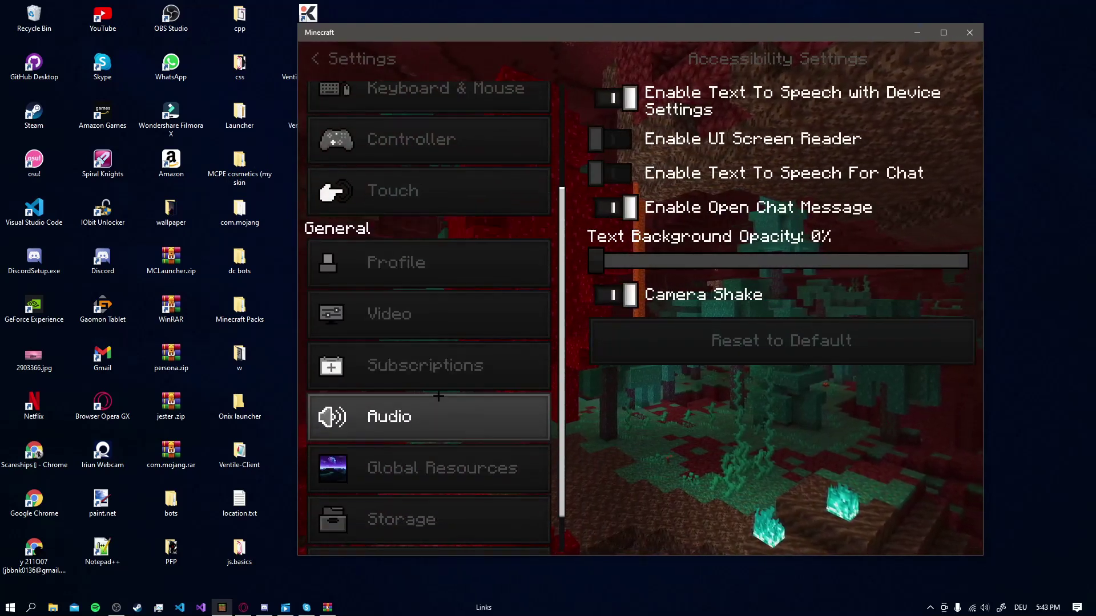
click(408, 471)
click(947, 150)
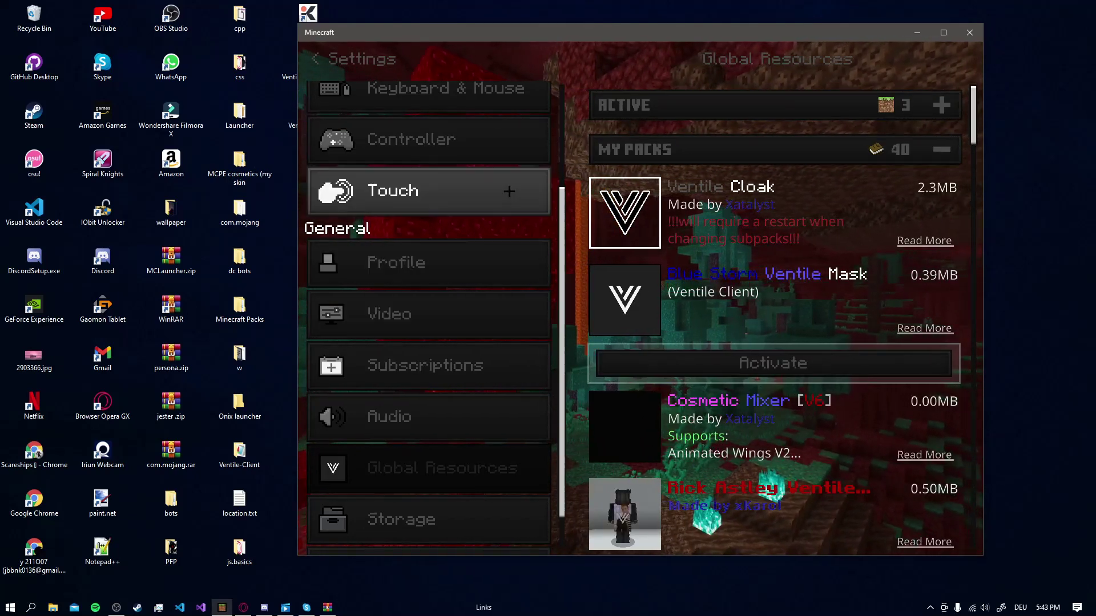
click(697, 114)
Activate the Cosmetic Mixer [V6] and Blue Storm Ventile Mask packs from My Packs.
scroll(720, 499, down, 3)
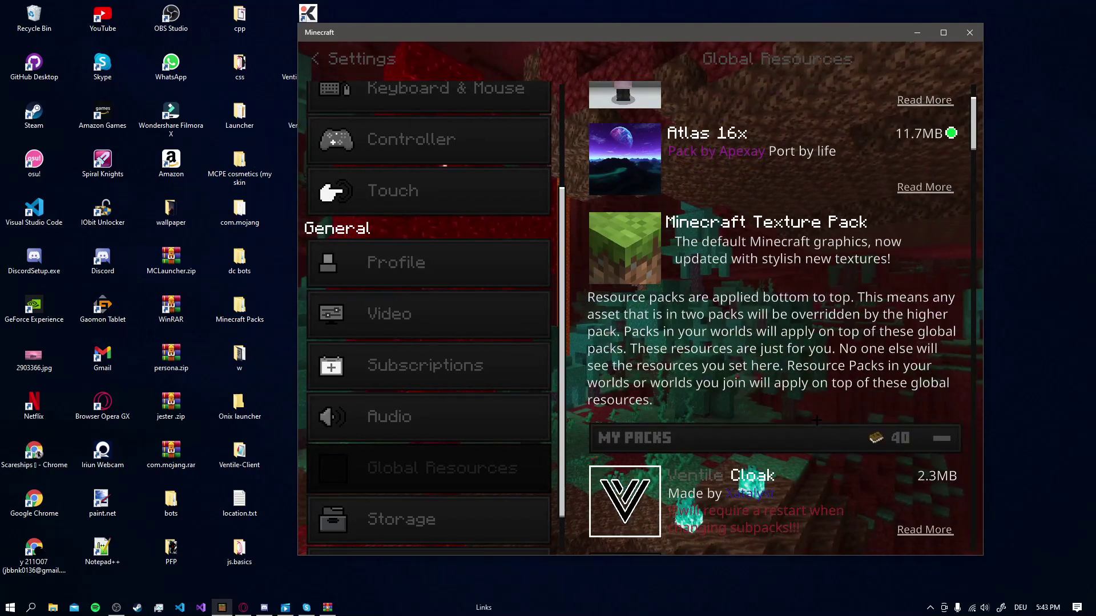
scroll(721, 498, down, 8)
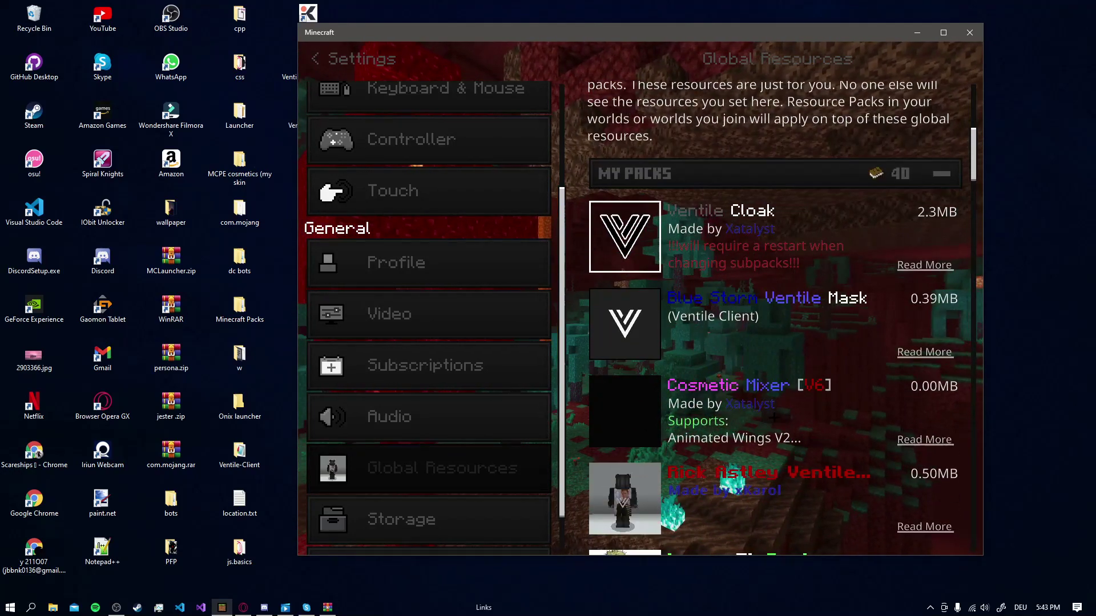
click(869, 401)
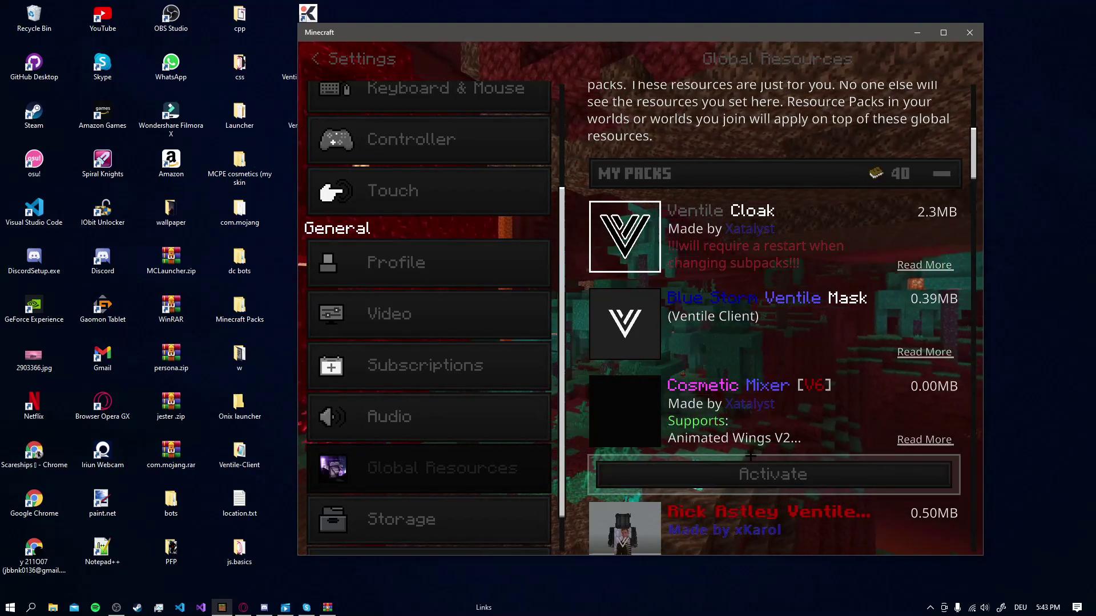
scroll(724, 343, up, 4)
scroll(724, 343, up, 7)
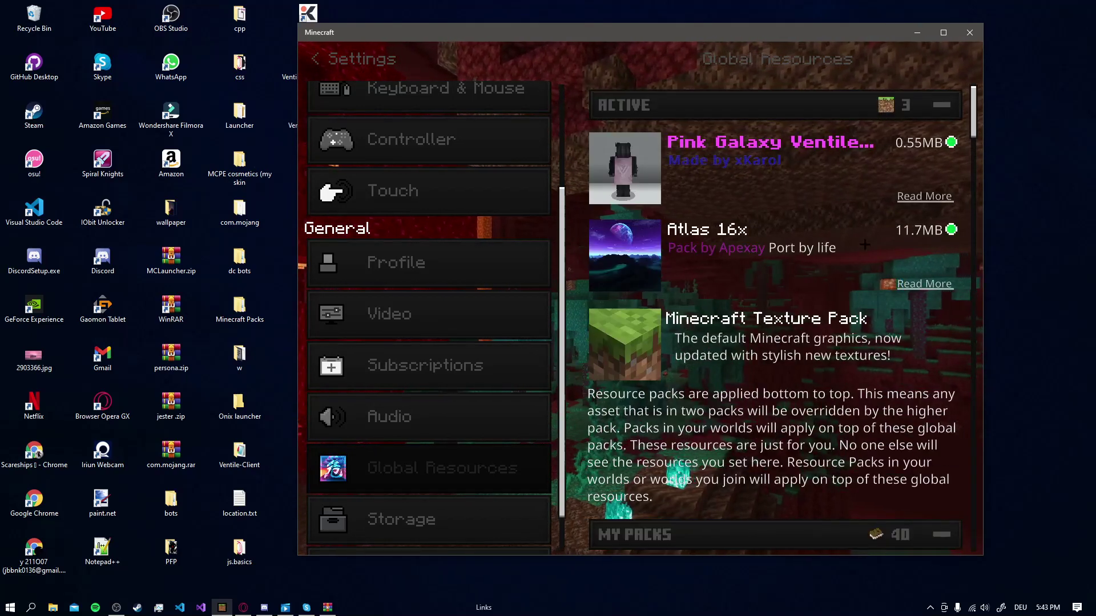
scroll(847, 485, down, 4)
scroll(847, 485, down, 6)
click(759, 496)
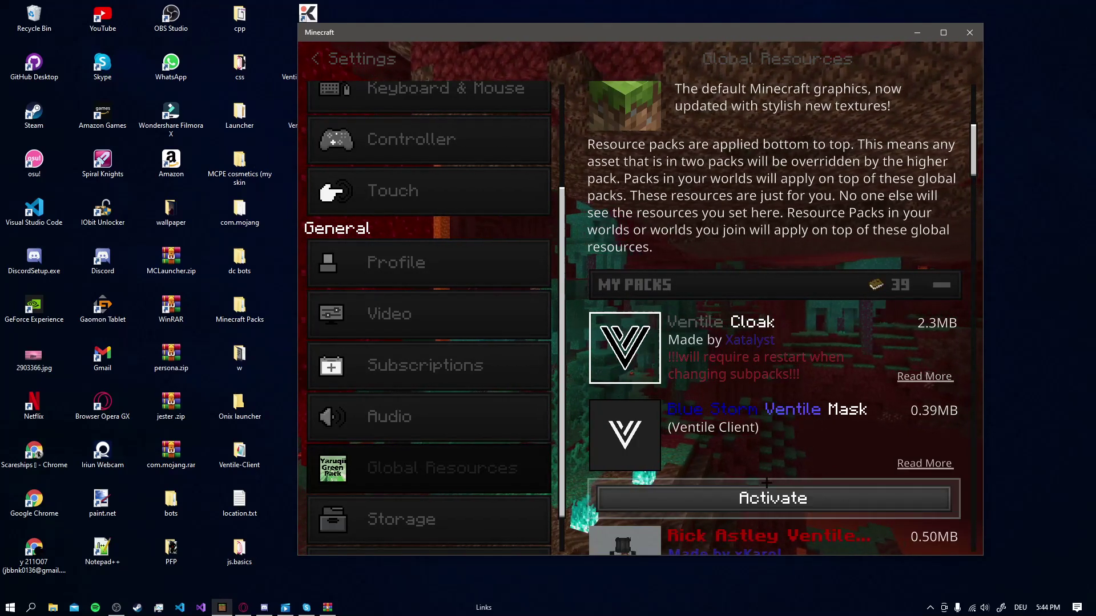
click(762, 499)
Move the Cosmetic Mixer pack above the Ventile Mask in the active packs and leave the settings.
scroll(764, 270, up, 4)
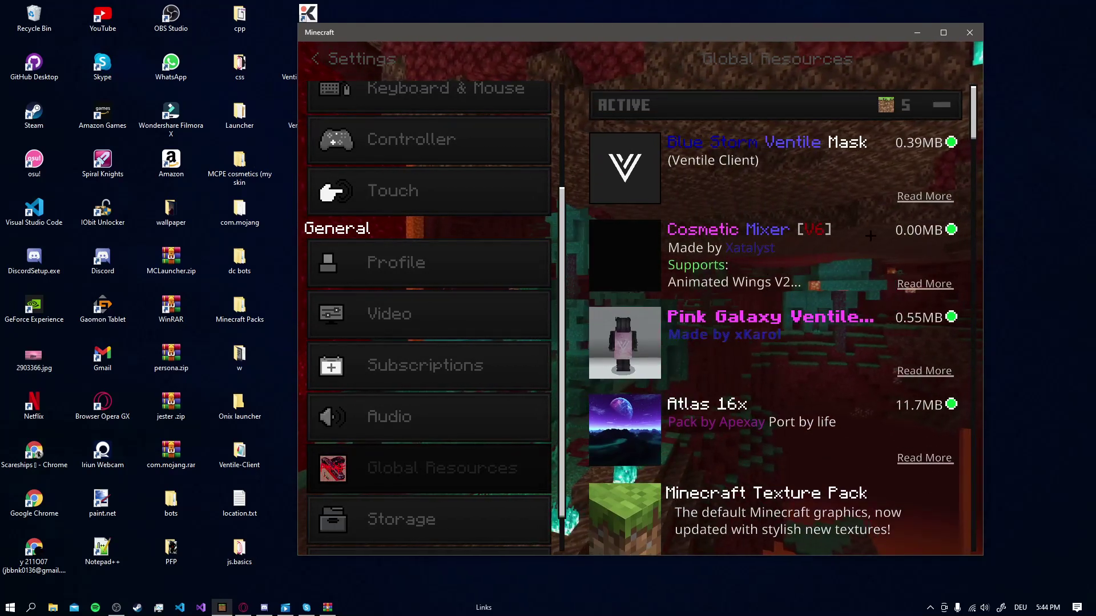
click(764, 270)
click(873, 320)
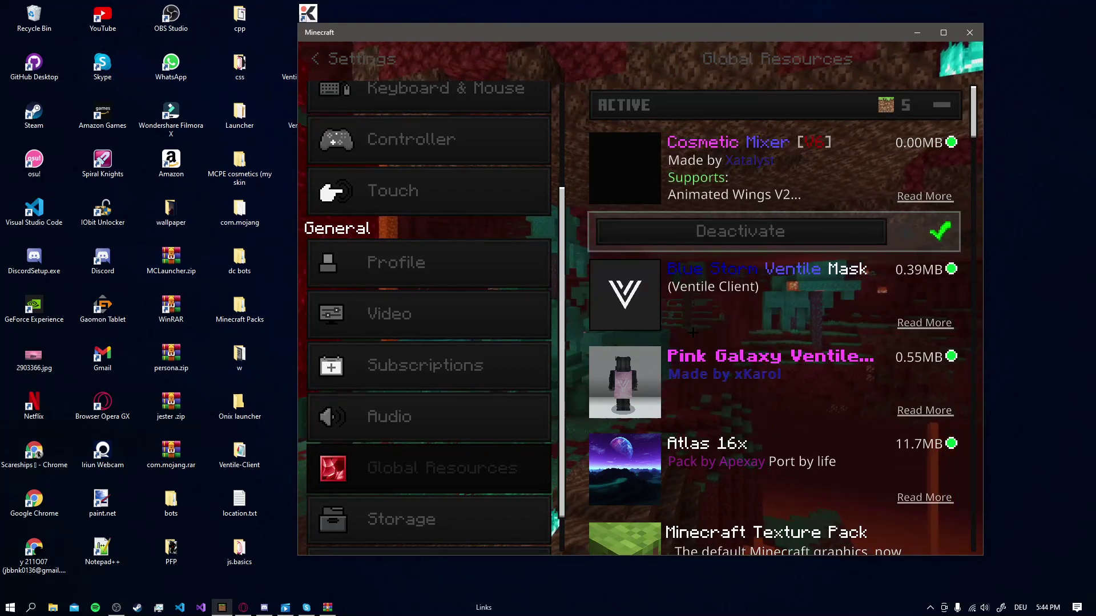
key(Escape)
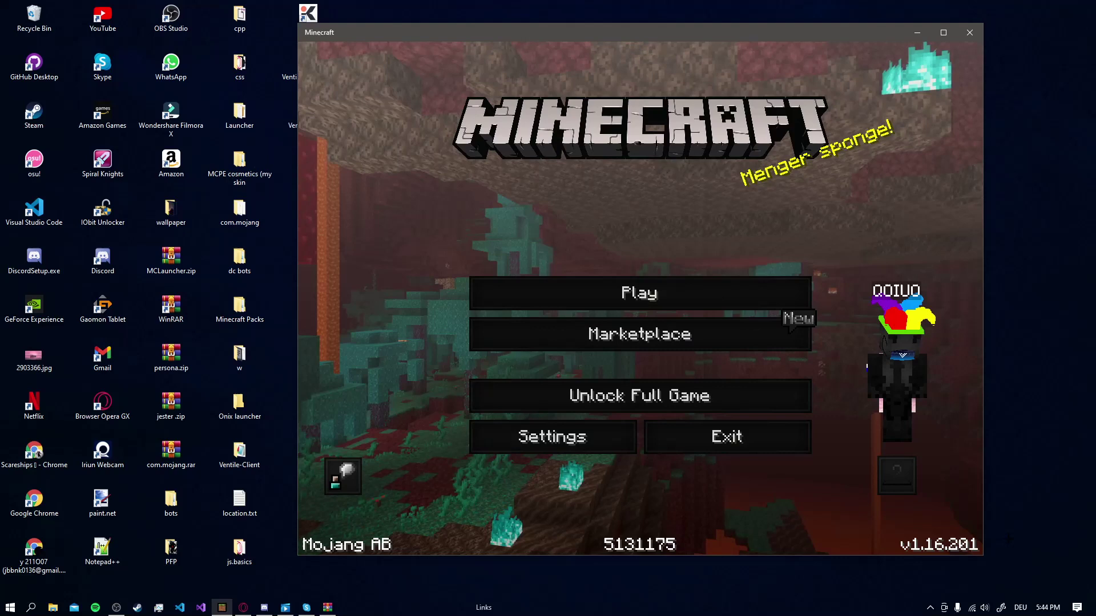
Open the character's classic skins to examine the Ventile mask, and close Minecraft.
click(896, 475)
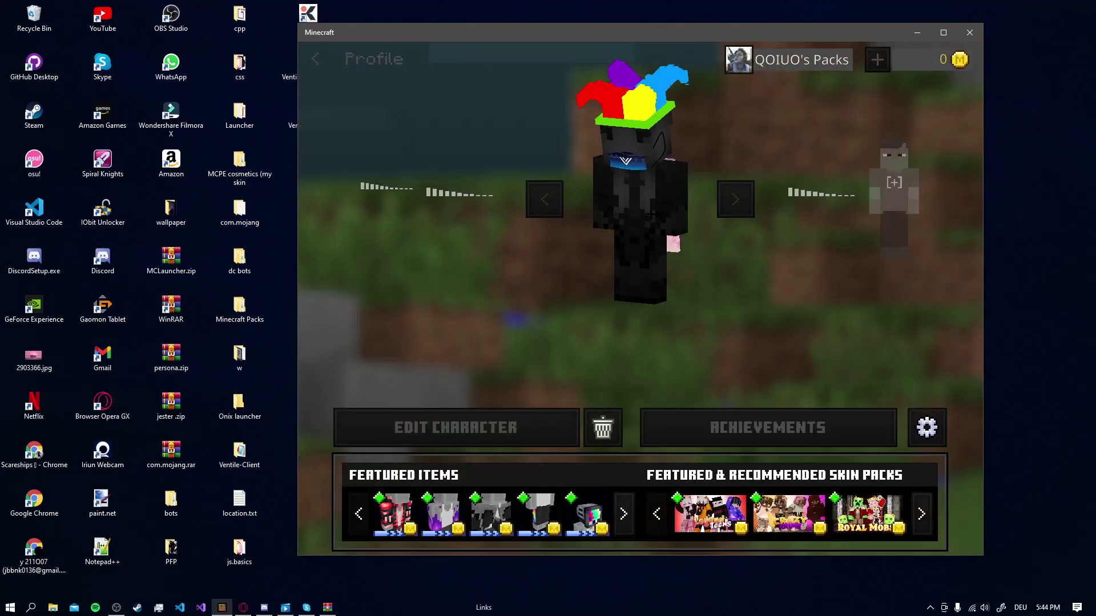
click(455, 427)
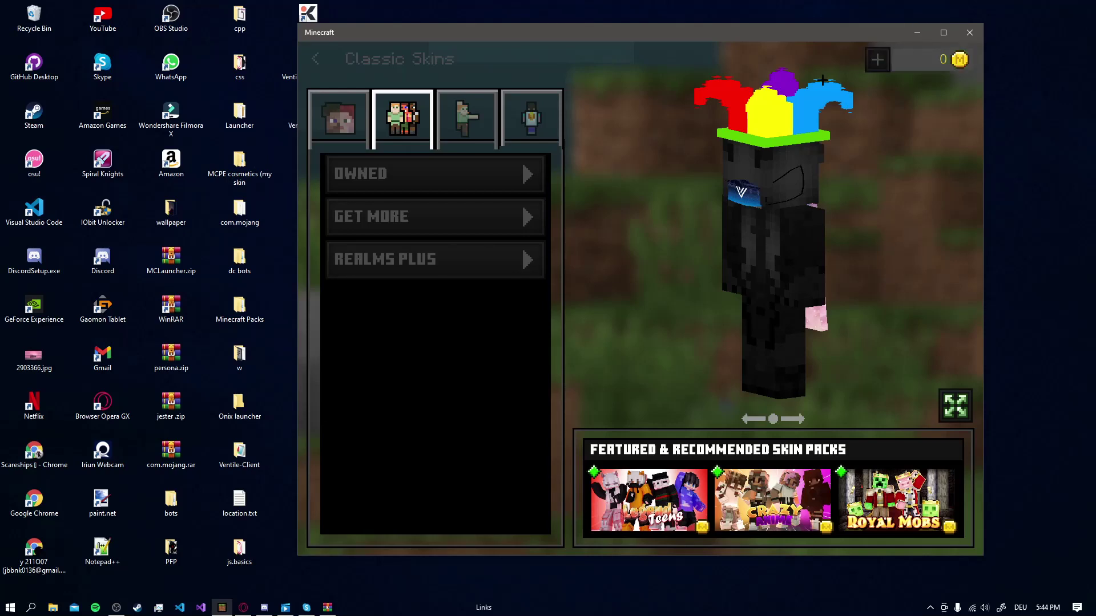
click(970, 33)
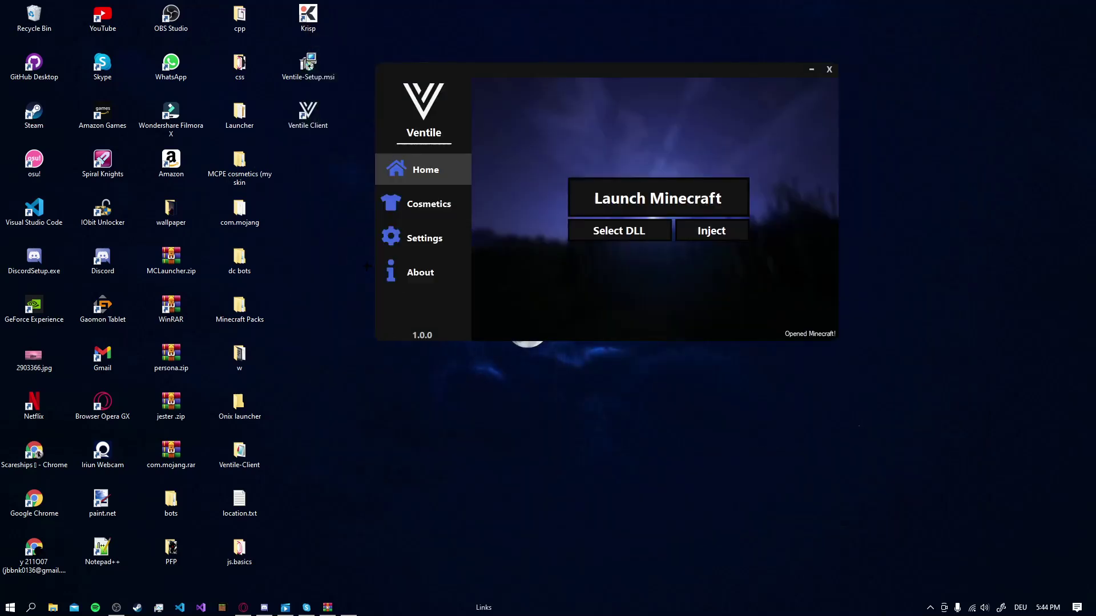
Look at the launcher's custom resource pack location without choosing a folder, and turn Auto Inject on.
click(414, 240)
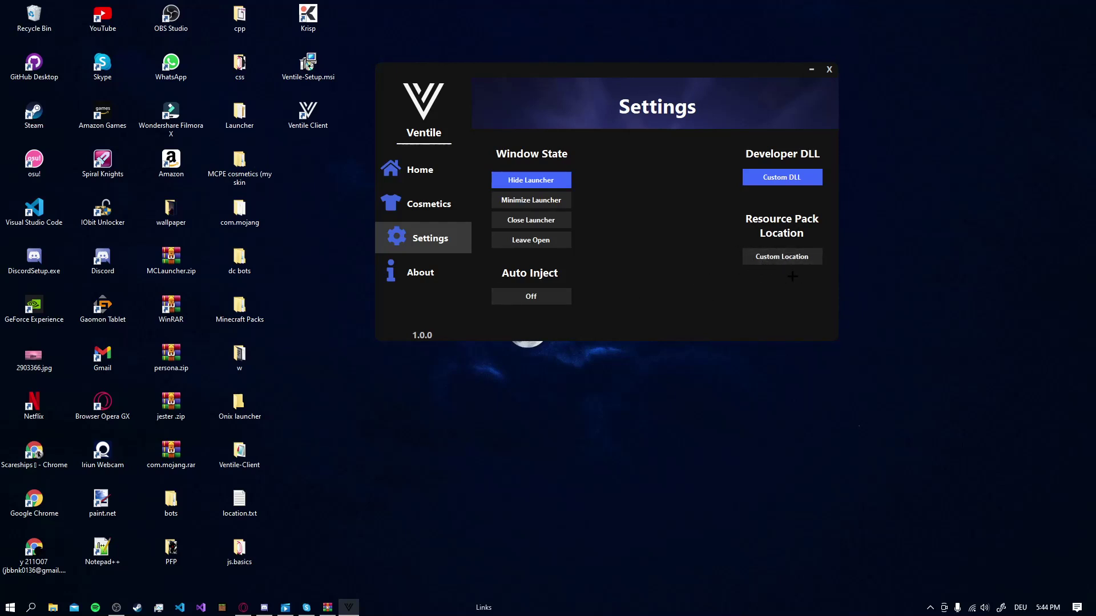
click(793, 254)
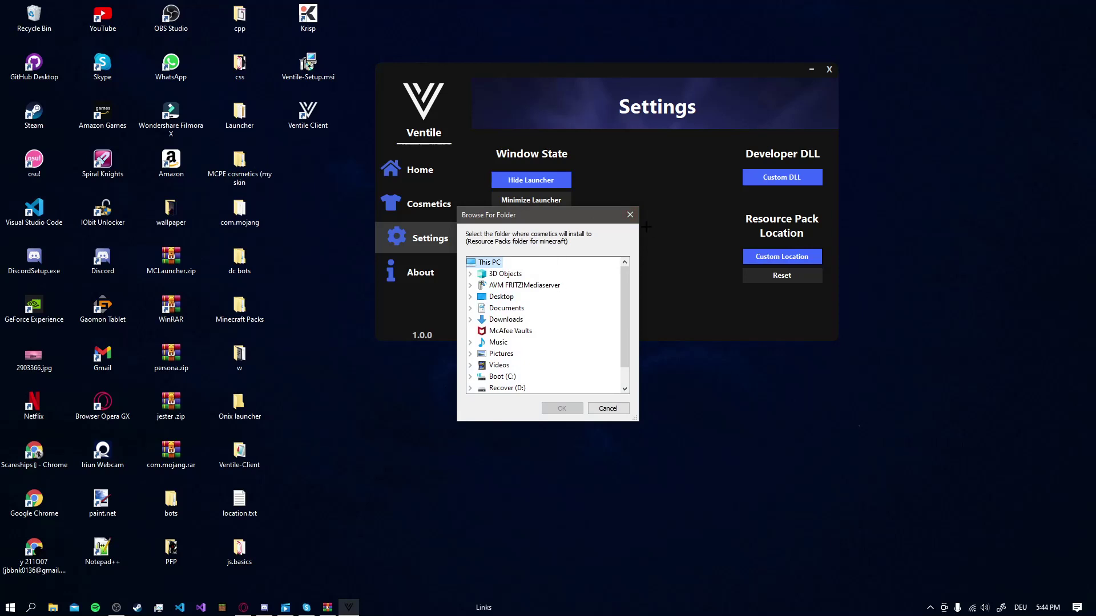
click(627, 214)
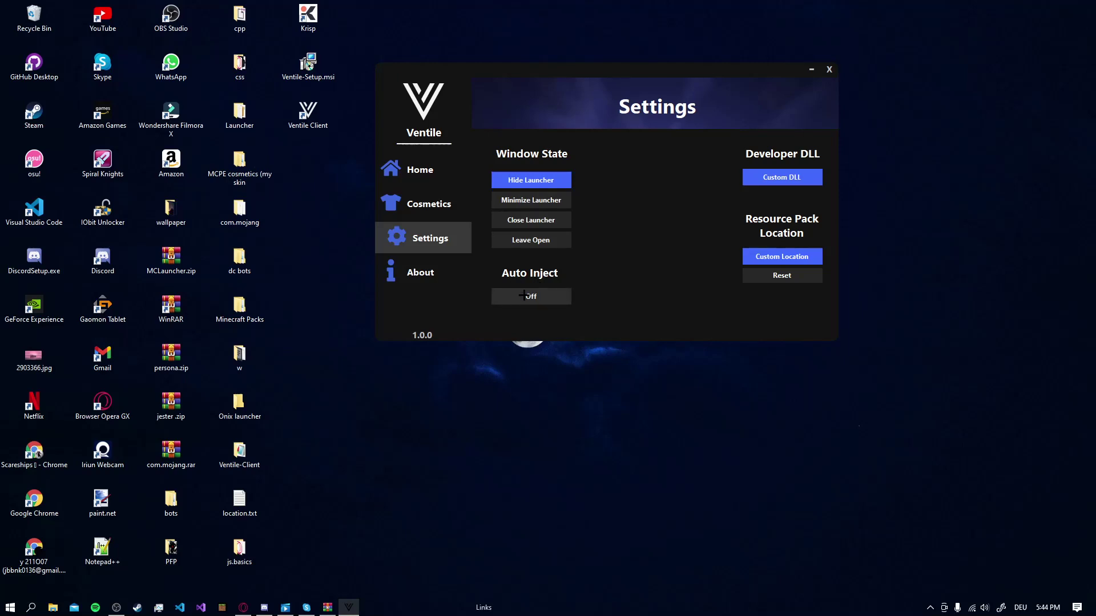
click(557, 295)
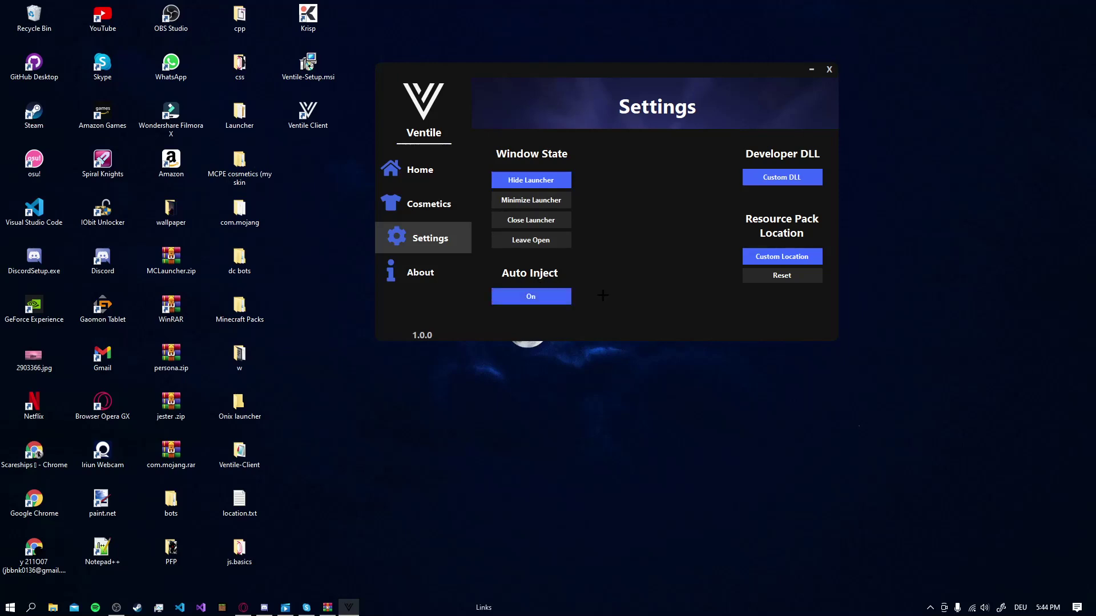
Select OnixClient.dll from the Downloads folder on the launcher's home page and launch Minecraft.
click(392, 165)
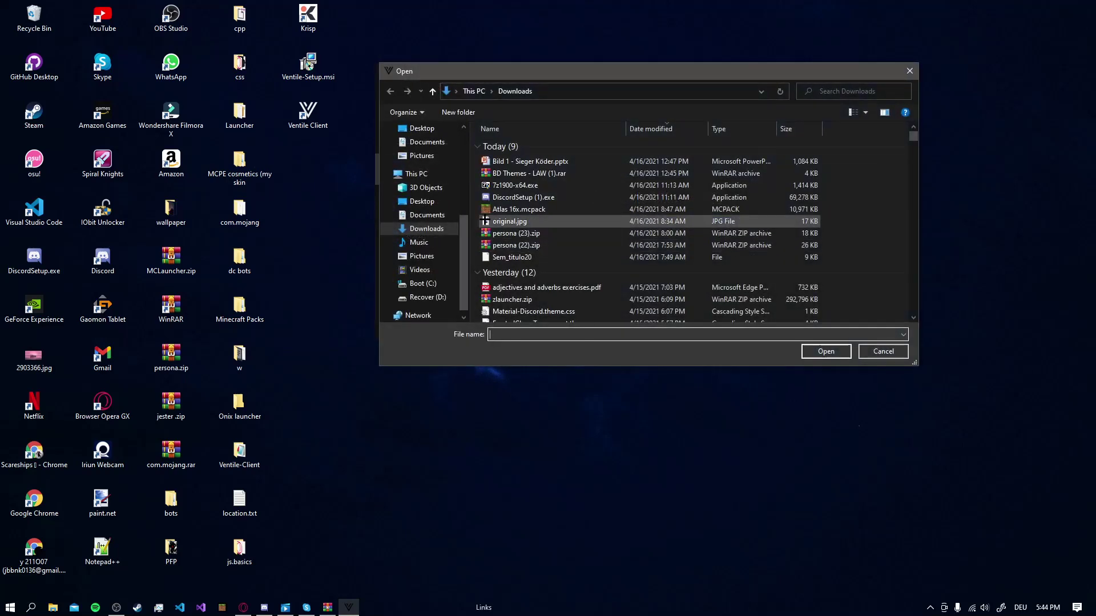
scroll(654, 228, down, 5)
click(653, 304)
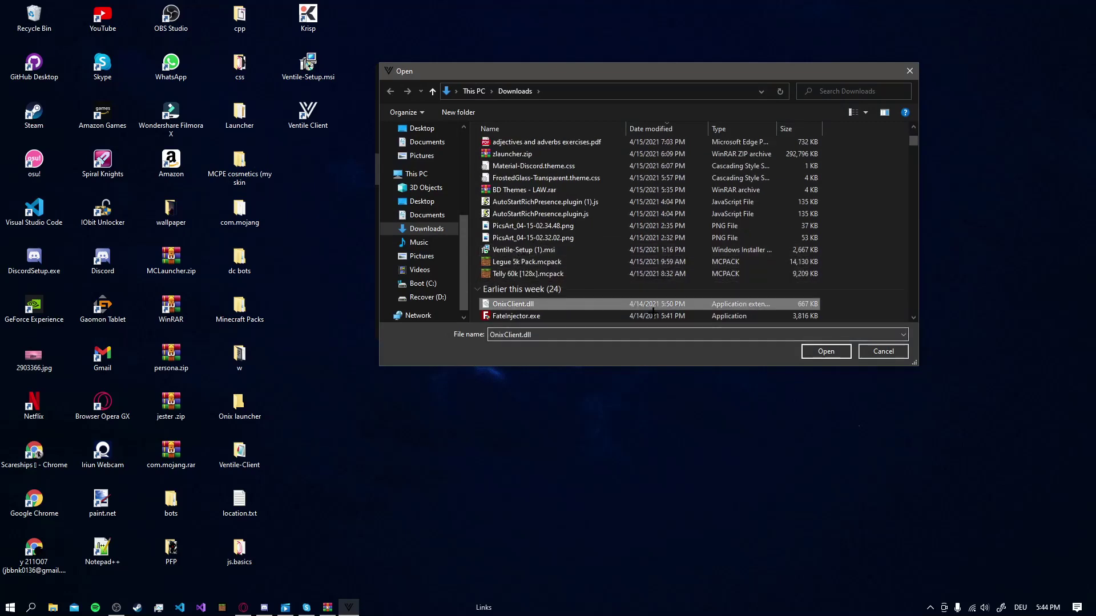
click(826, 351)
click(649, 198)
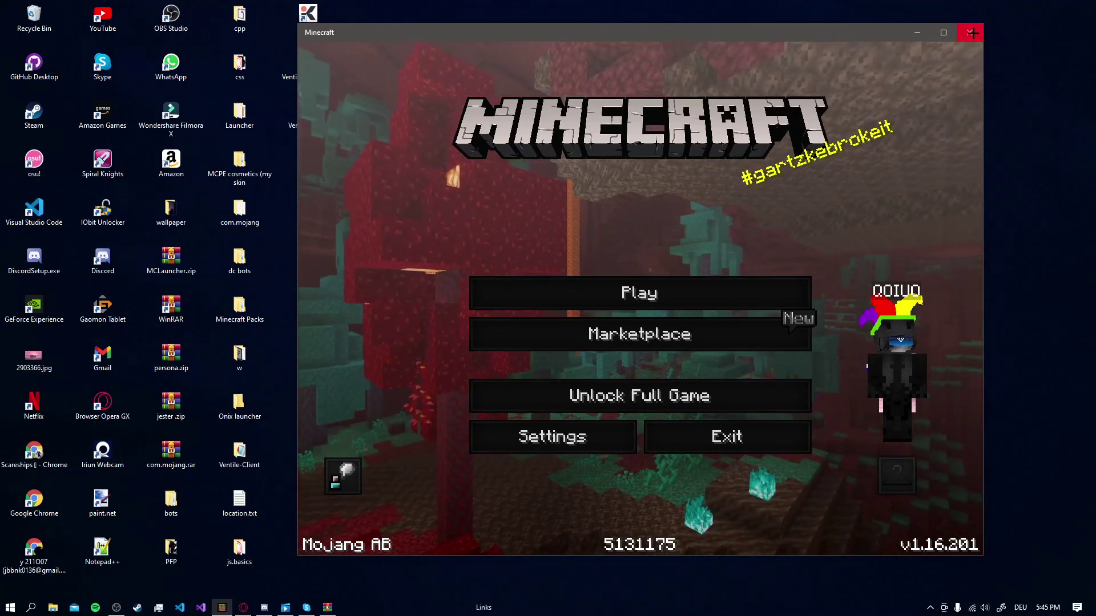
Close Minecraft and open the launcher's settings to review the window state, auto inject and DLL options.
key(alt+F4)
click(427, 235)
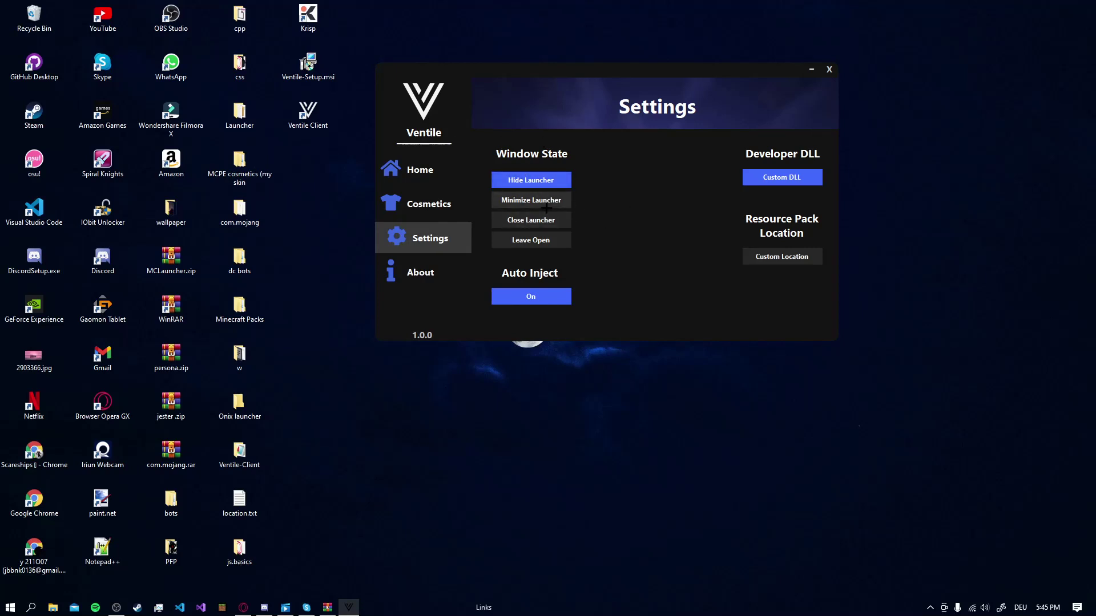
drag(488, 70, 401, 145)
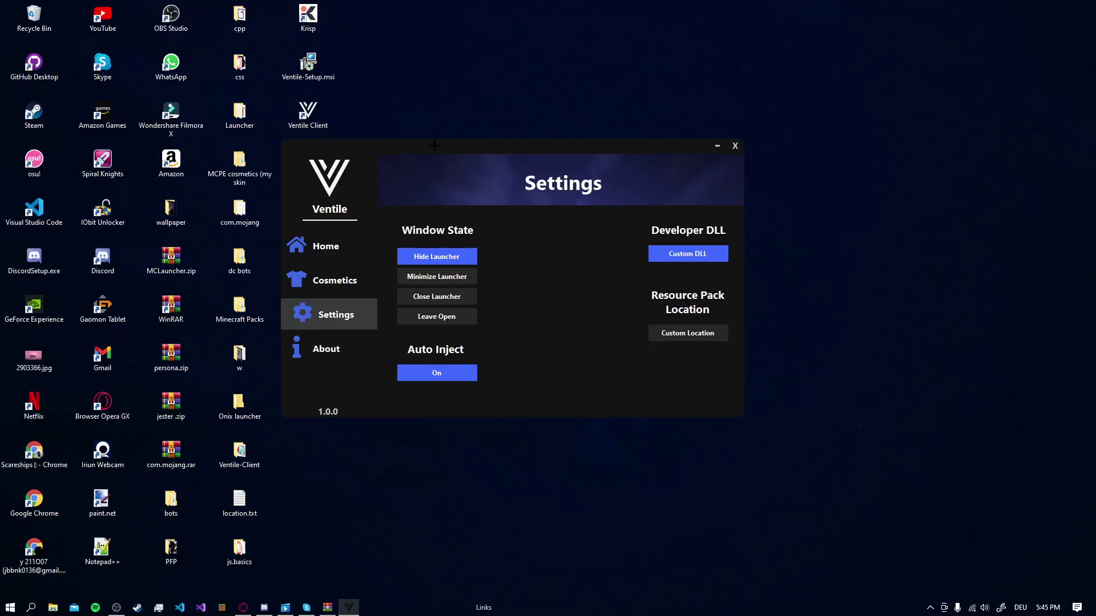
drag(392, 145, 551, 140)
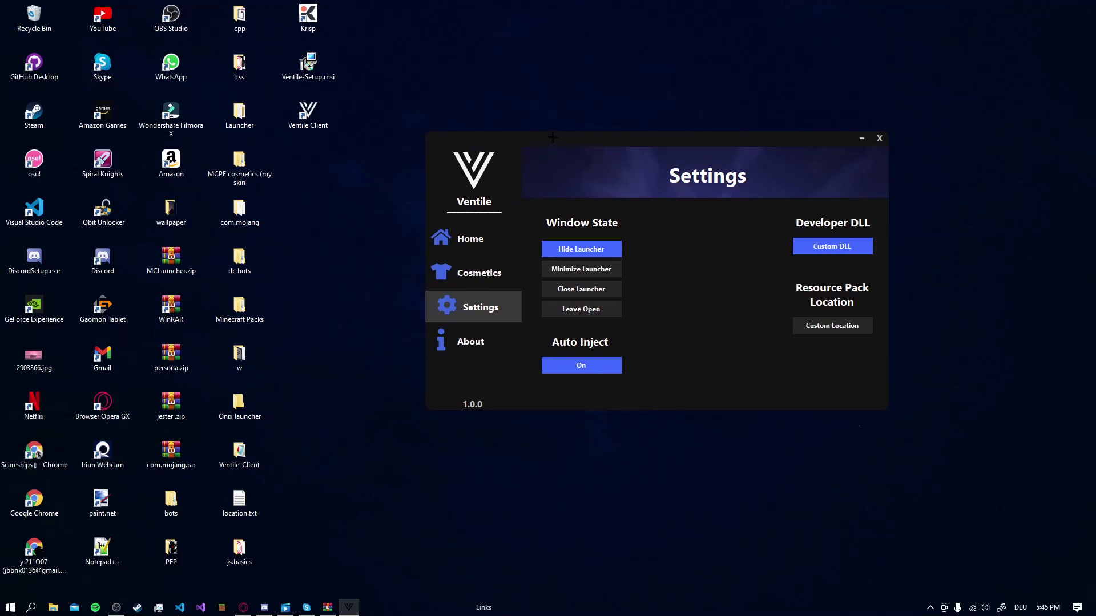